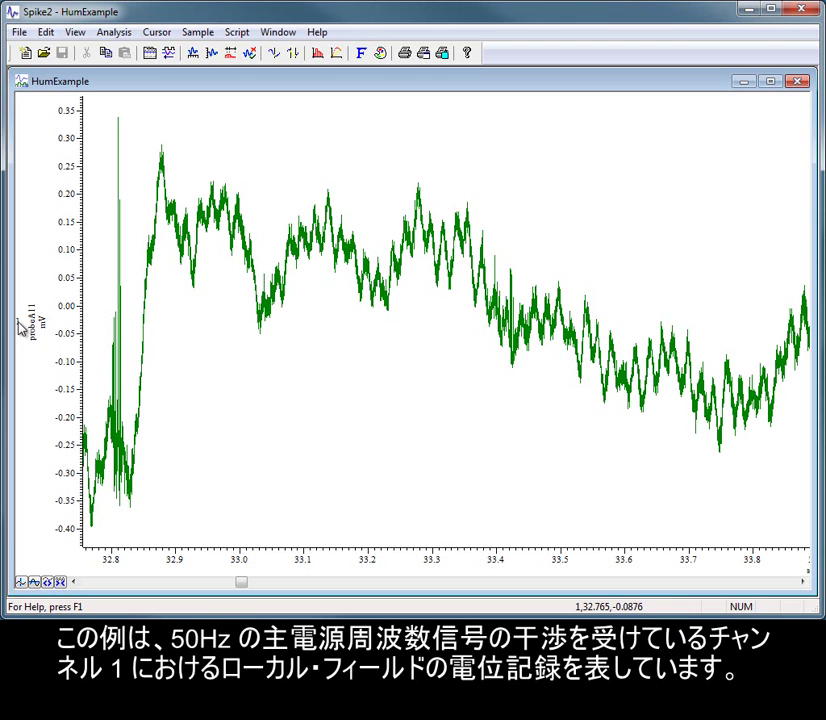
# Compute a new power spectrum of the raw probeA11 channel over the whole recording.
pyautogui.click(20, 324)
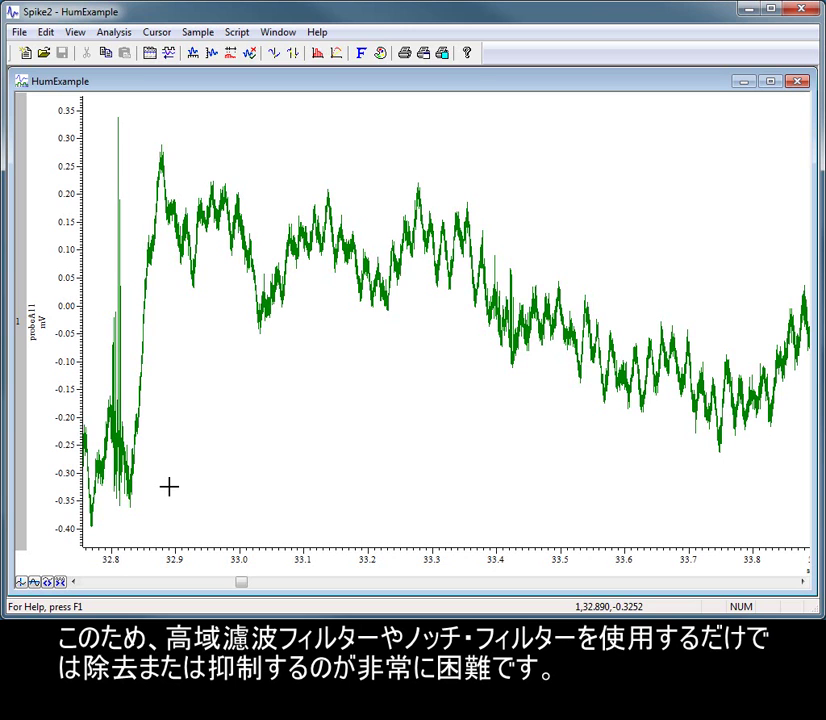
pyautogui.click(317, 52)
pyautogui.click(350, 150)
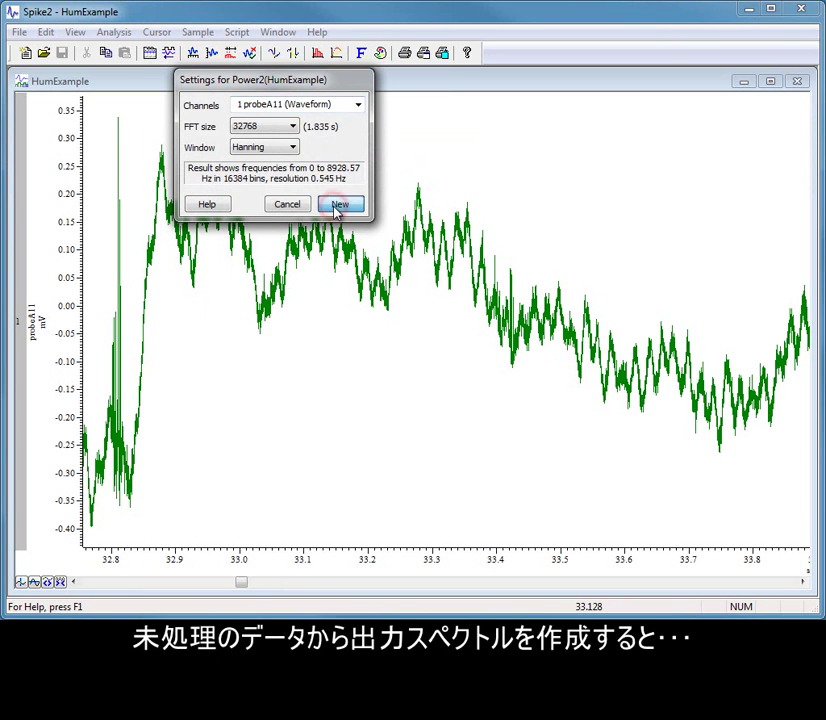
pyautogui.click(338, 205)
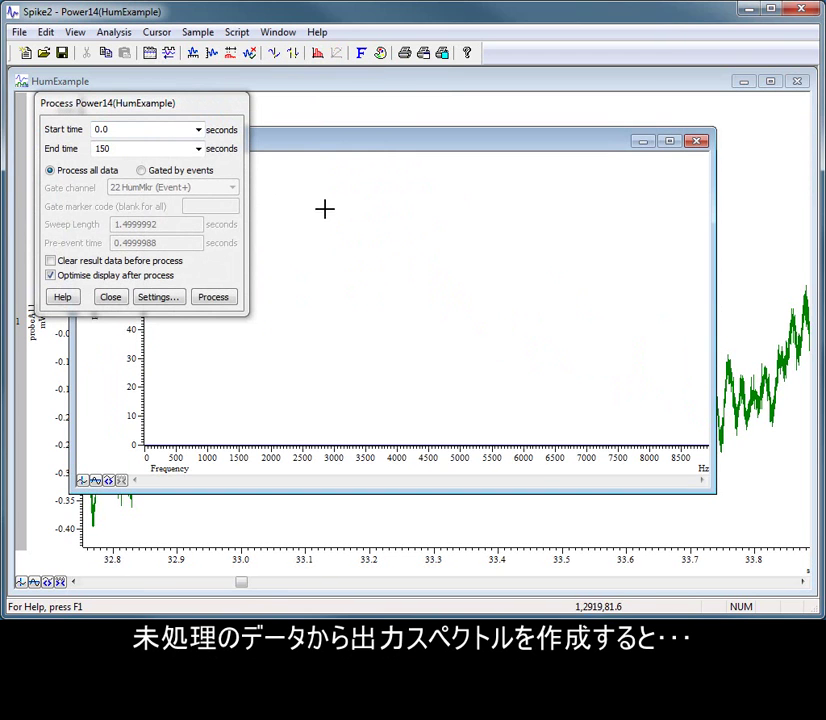
pyautogui.click(209, 298)
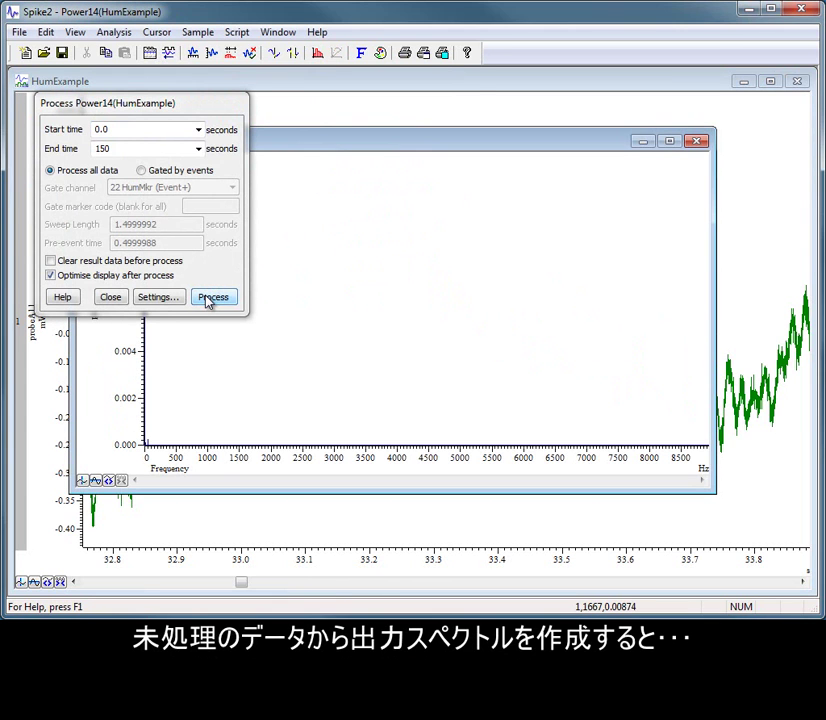
pyautogui.click(110, 297)
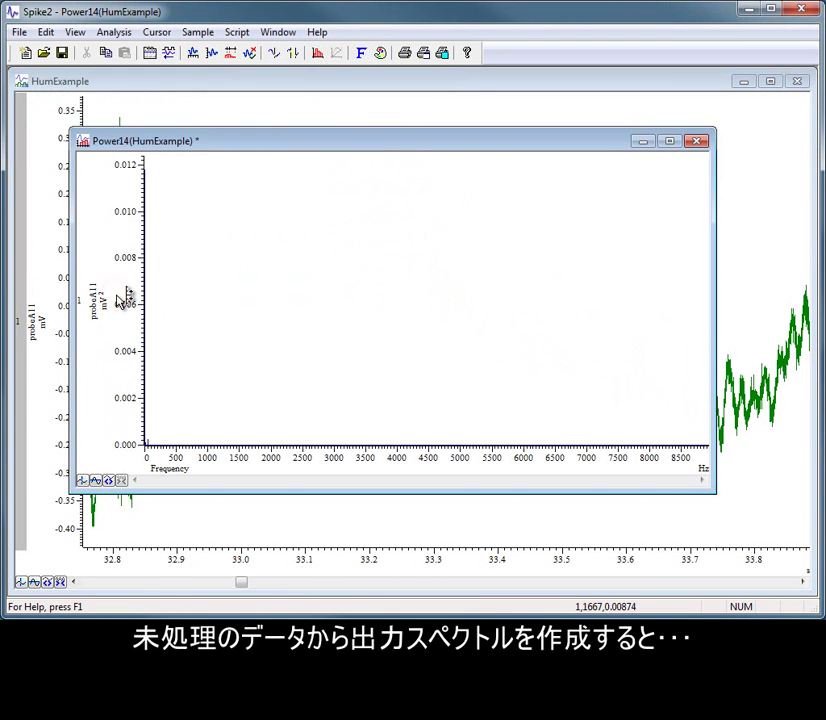
# Make the spectrum's y-axis logarithmic, optimise its range, and zoom into the low frequencies.
pyautogui.doubleClick(146, 292)
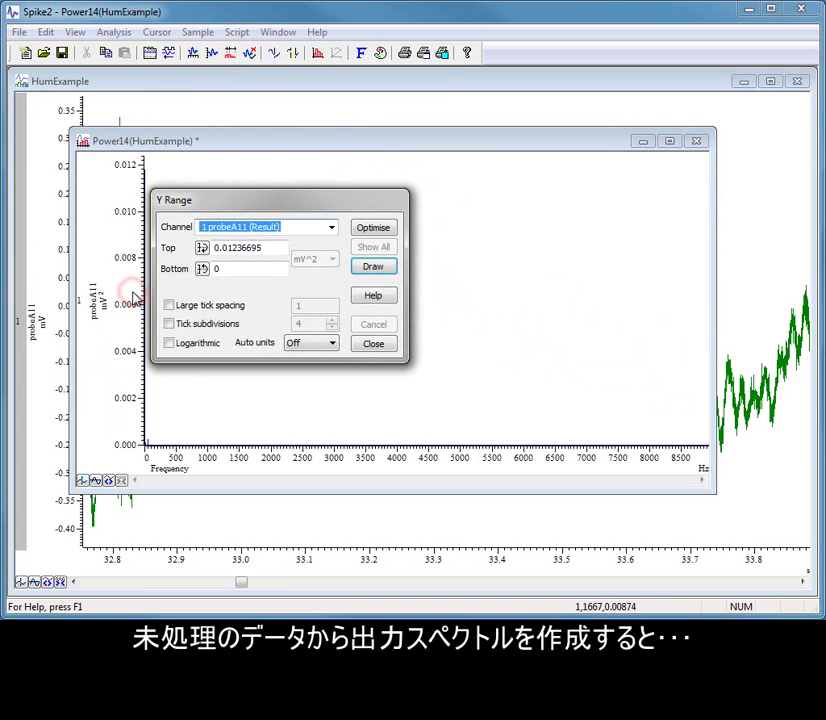
pyautogui.click(186, 345)
pyautogui.click(372, 227)
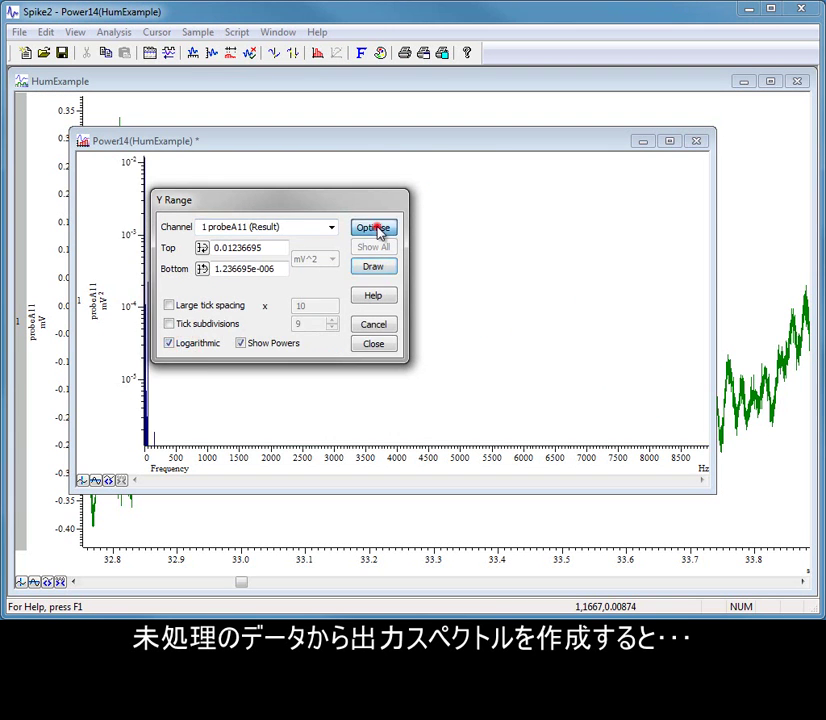
pyautogui.moveTo(147, 193)
pyautogui.mouseDown()
pyautogui.moveTo(159, 221)
pyautogui.moveTo(219, 281)
pyautogui.mouseUp()
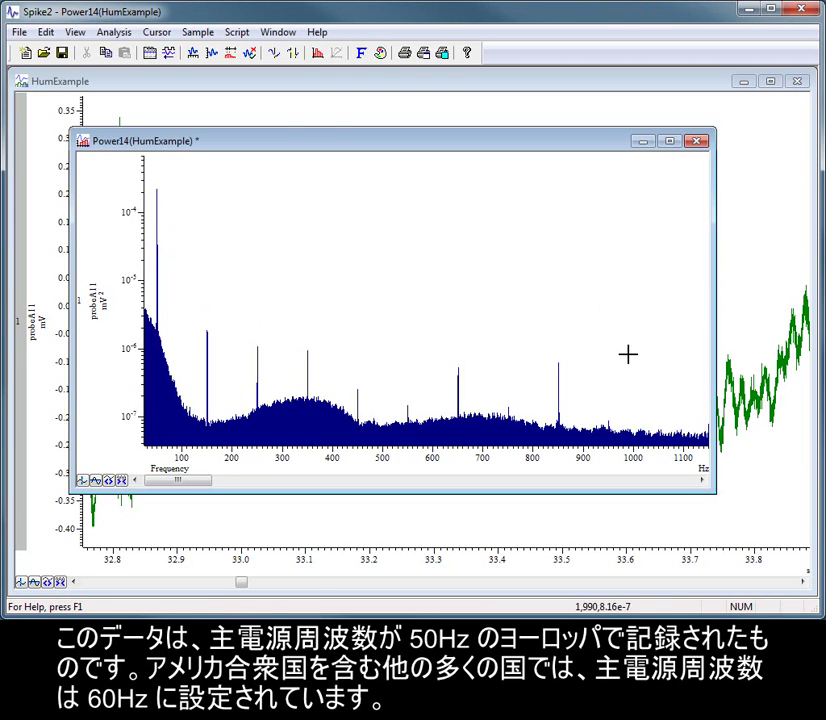
# Close the Power14 spectrum without saving to return to HumExample's Hum2, ch1-hr and probeA11 channels.
pyautogui.click(697, 141)
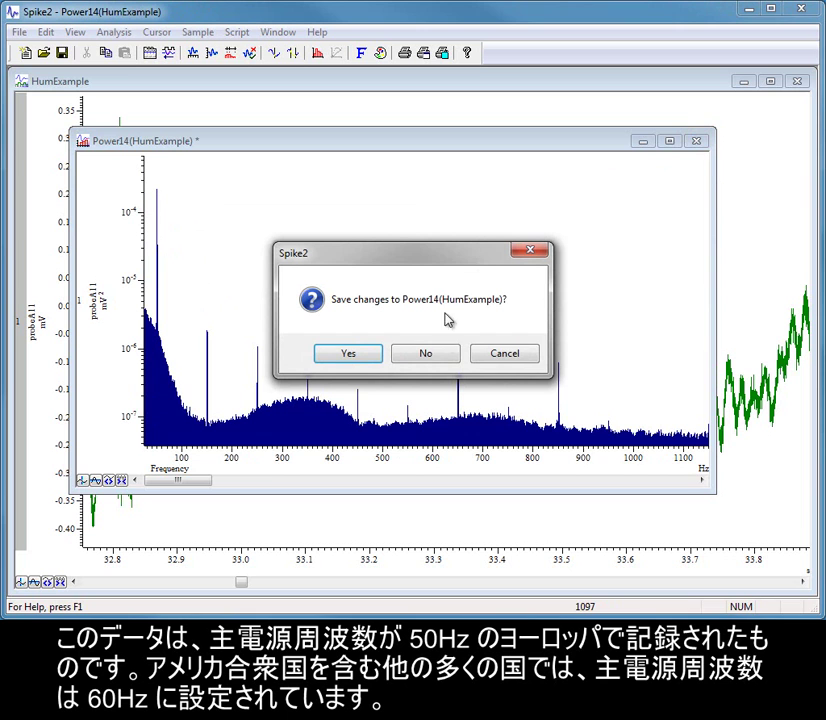
pyautogui.click(432, 356)
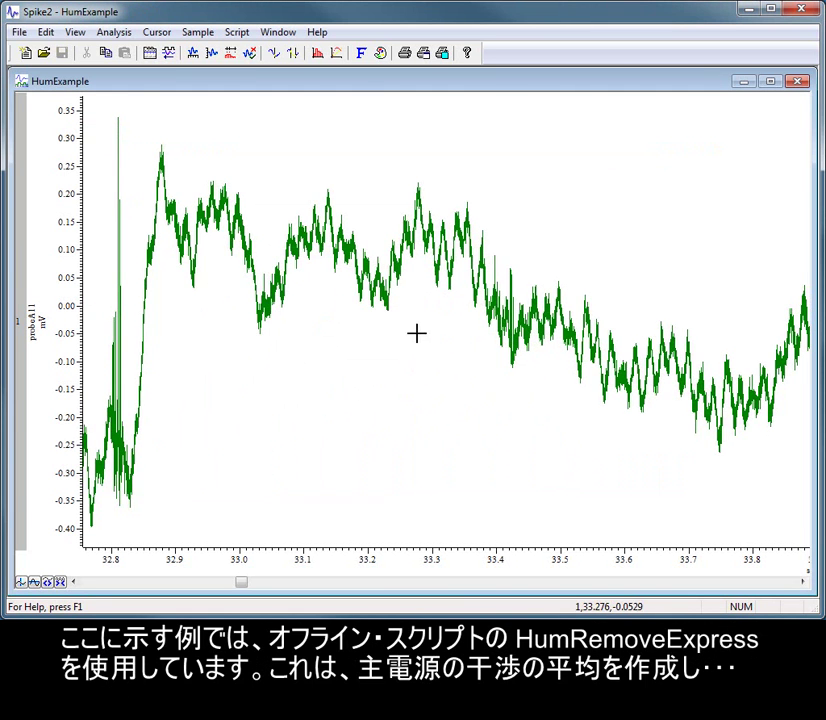
pyautogui.click(418, 319)
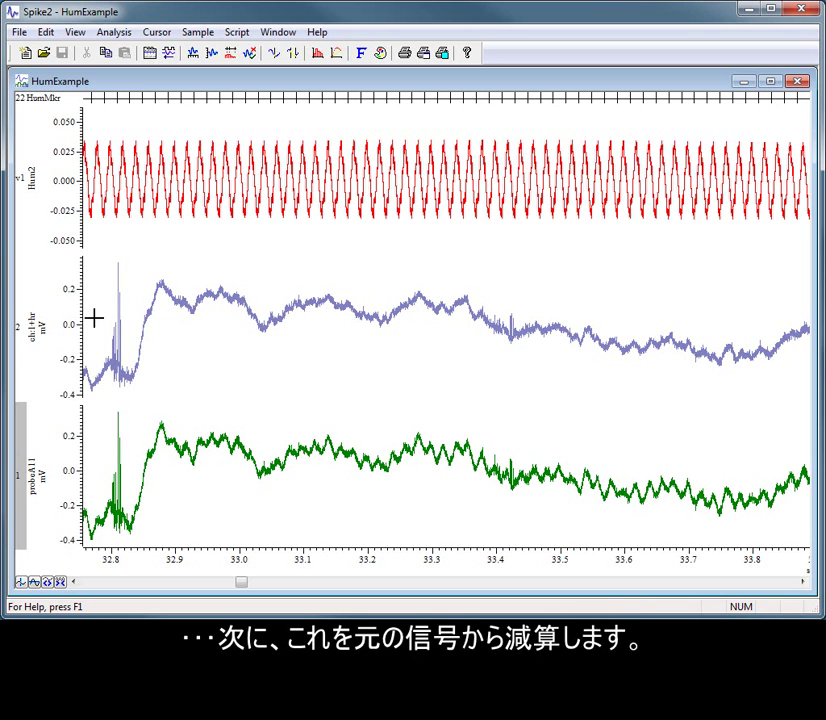
pyautogui.click(24, 332)
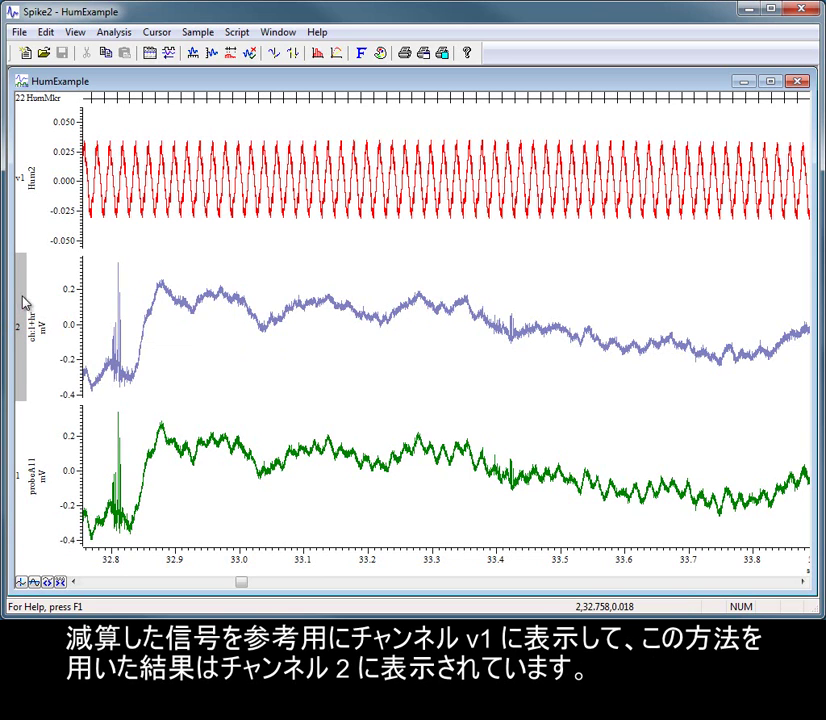
pyautogui.click(24, 188)
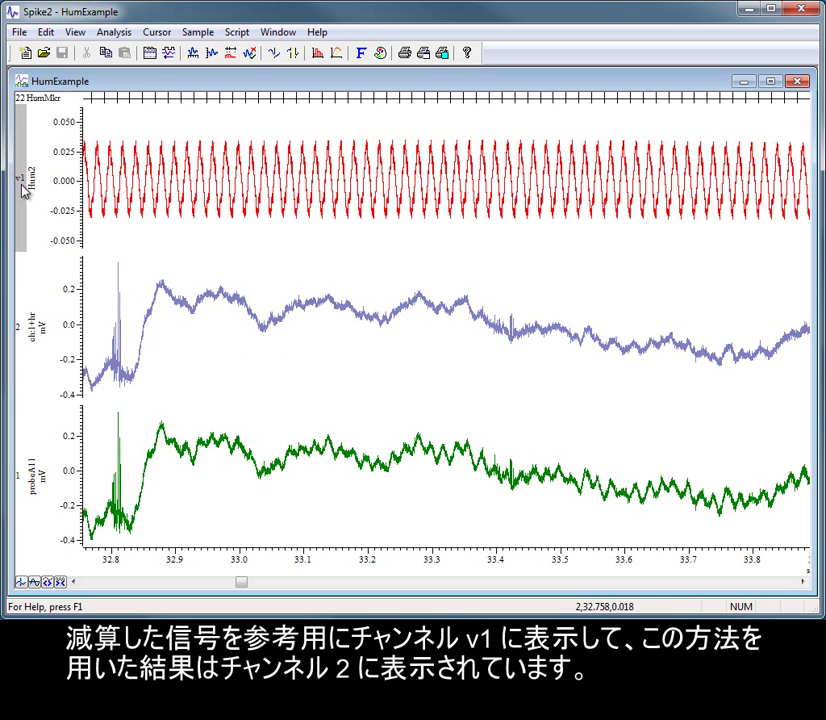
pyautogui.click(22, 332)
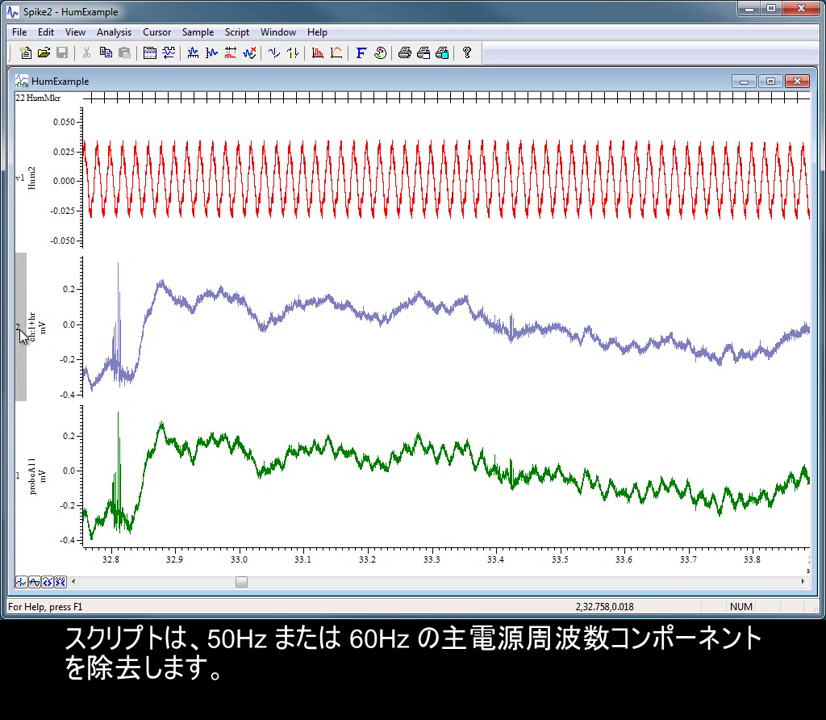
pyautogui.click(22, 186)
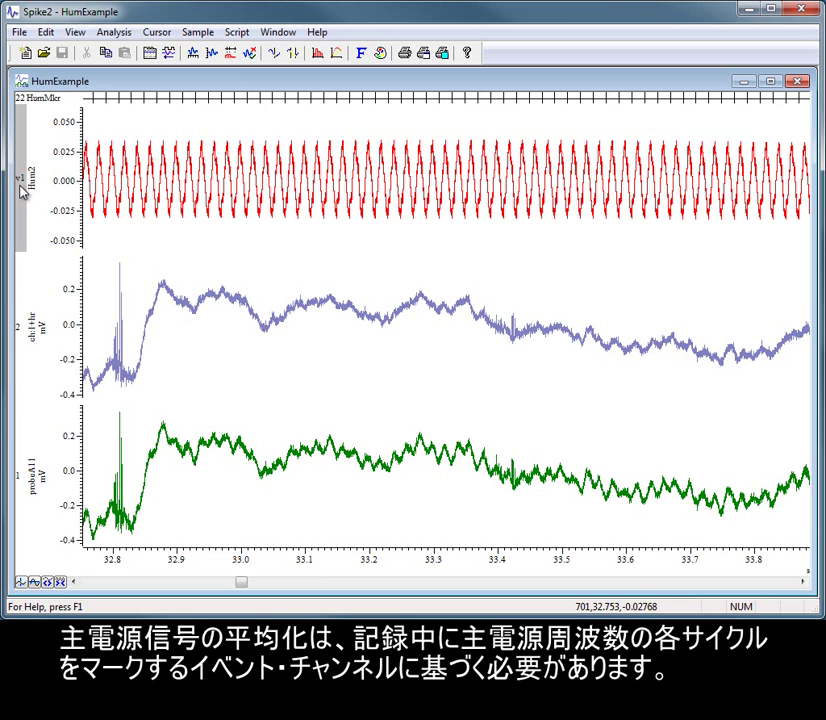
pyautogui.click(18, 99)
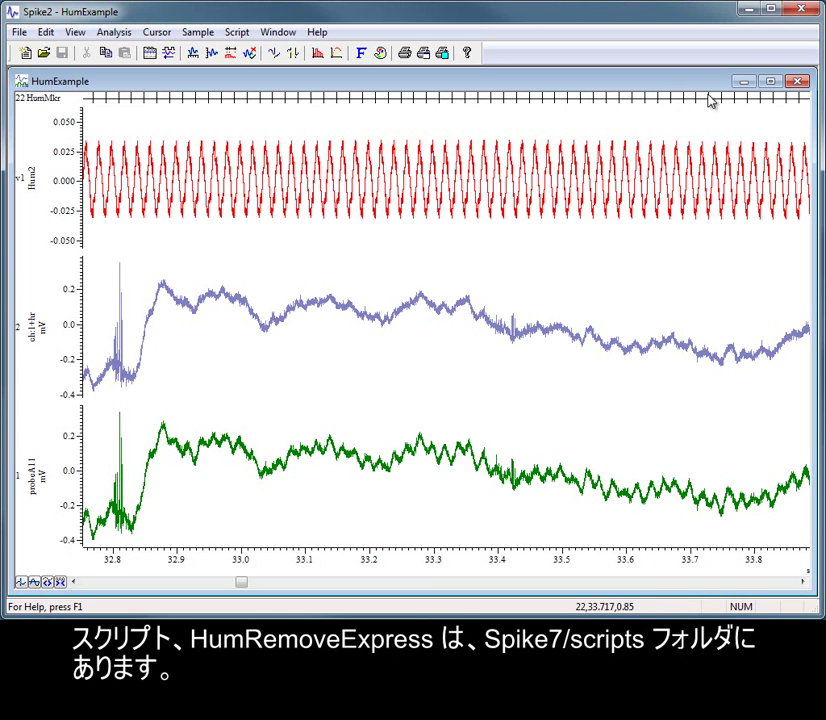
# Close HumExample, then load and run the HumRemoveExpress script from the scripts folder.
pyautogui.click(794, 81)
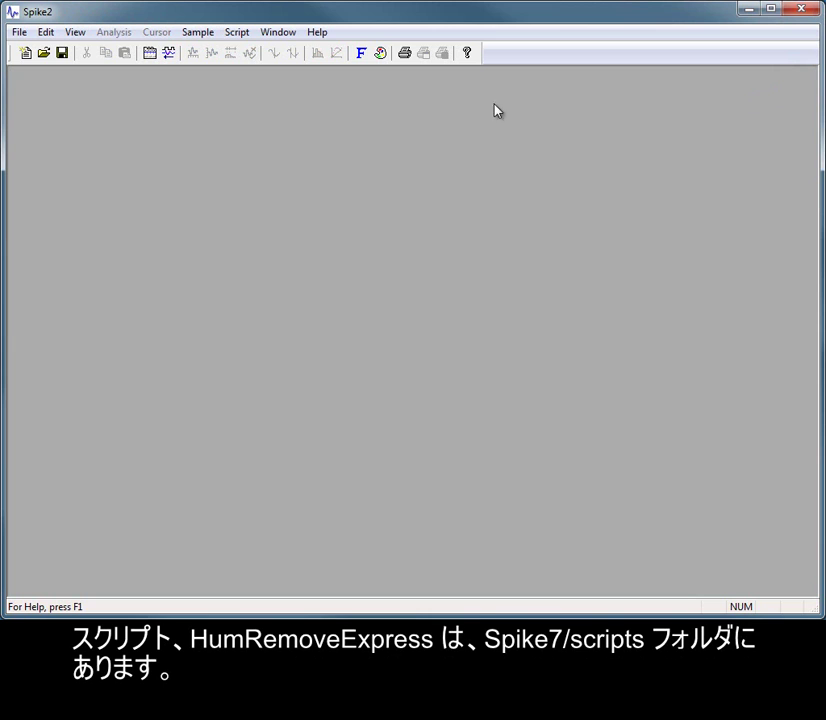
pyautogui.click(236, 34)
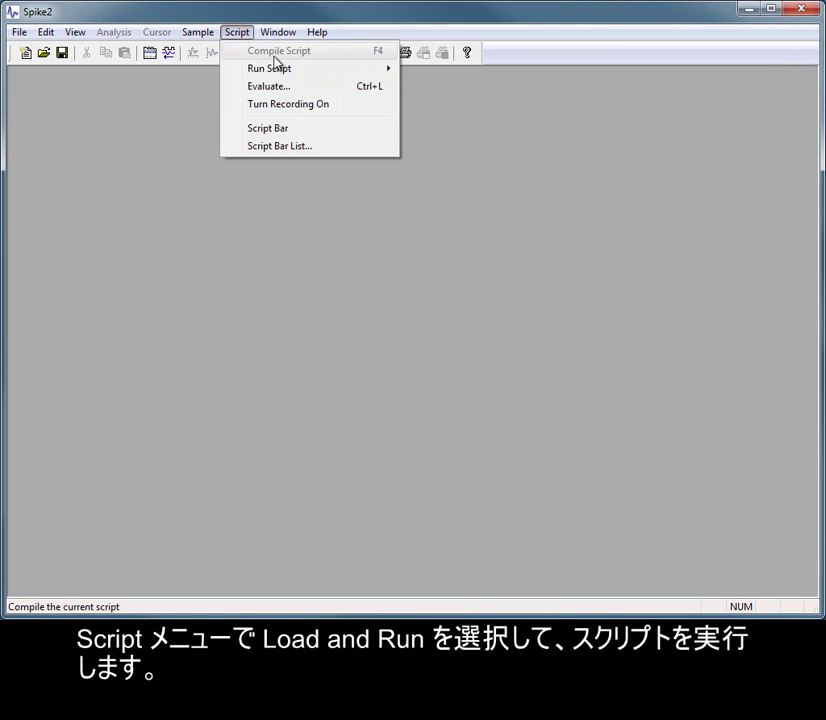
pyautogui.moveTo(365, 70)
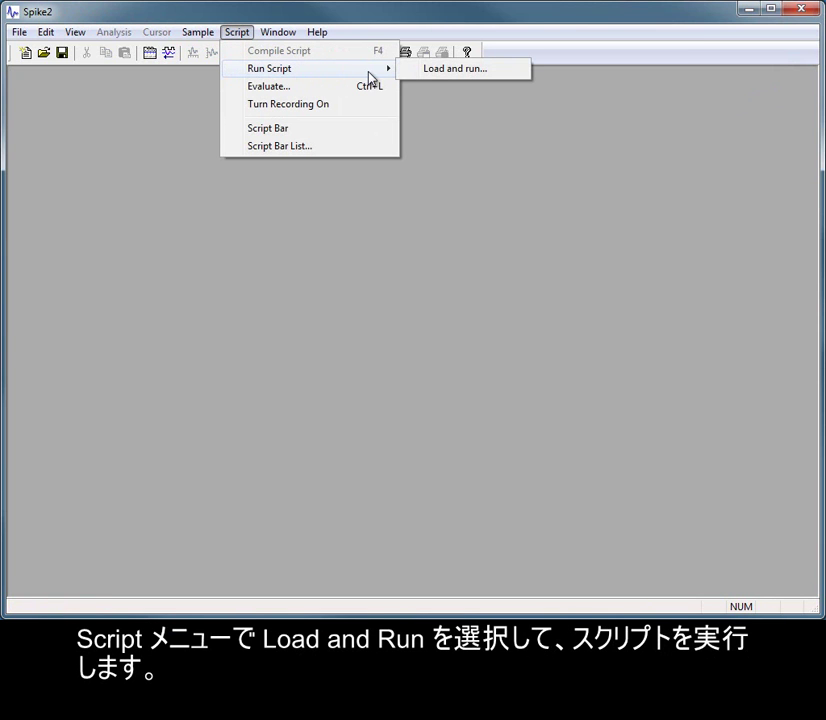
pyautogui.click(455, 69)
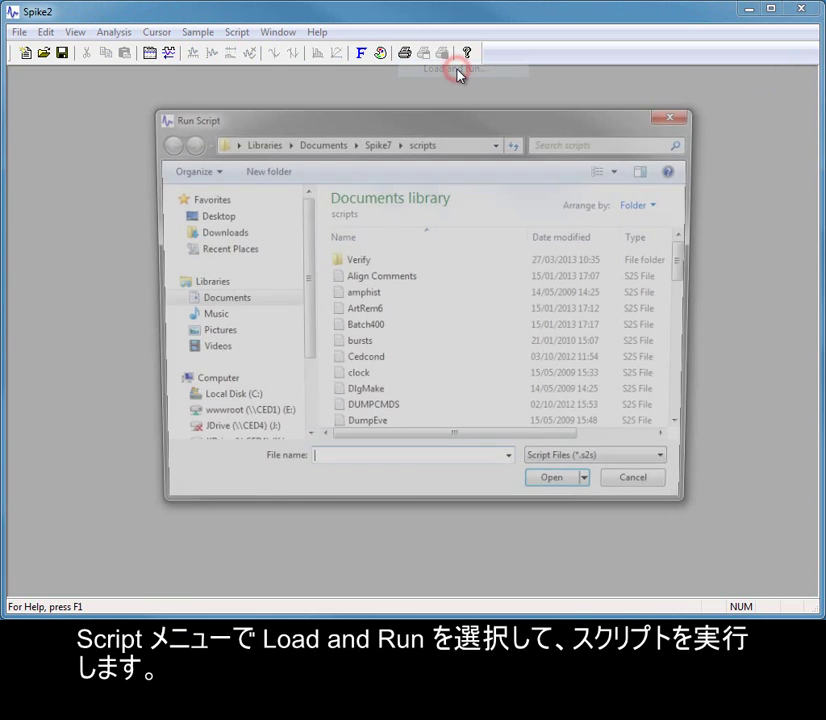
pyautogui.moveTo(691, 262); pyautogui.dragTo(691, 355)
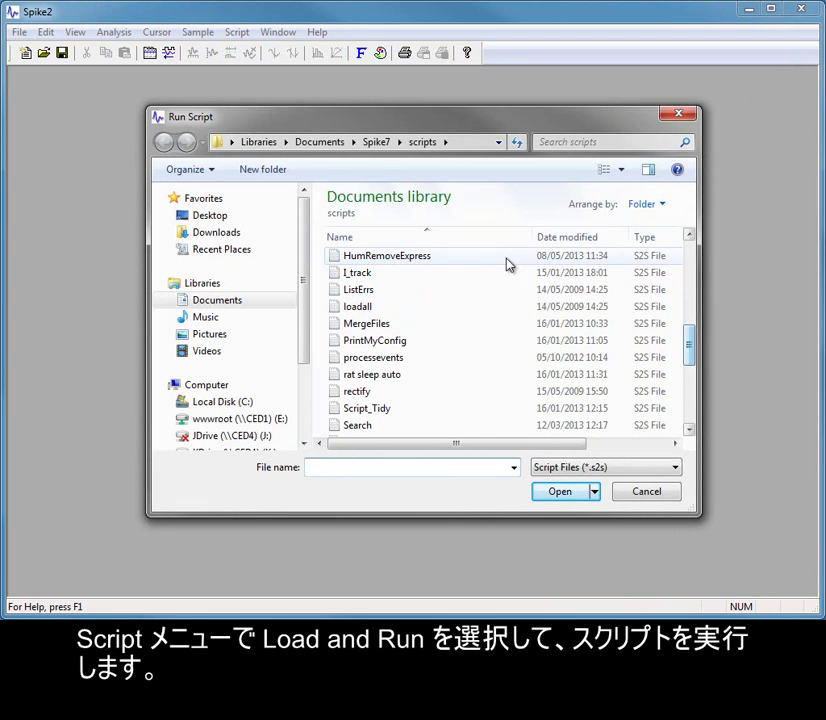
pyautogui.click(470, 257)
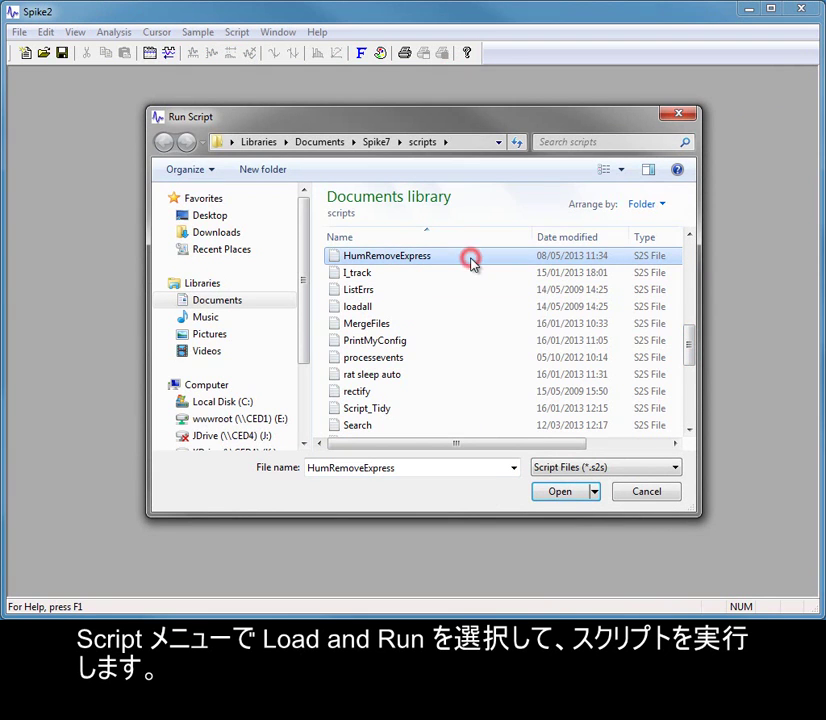
pyautogui.click(568, 494)
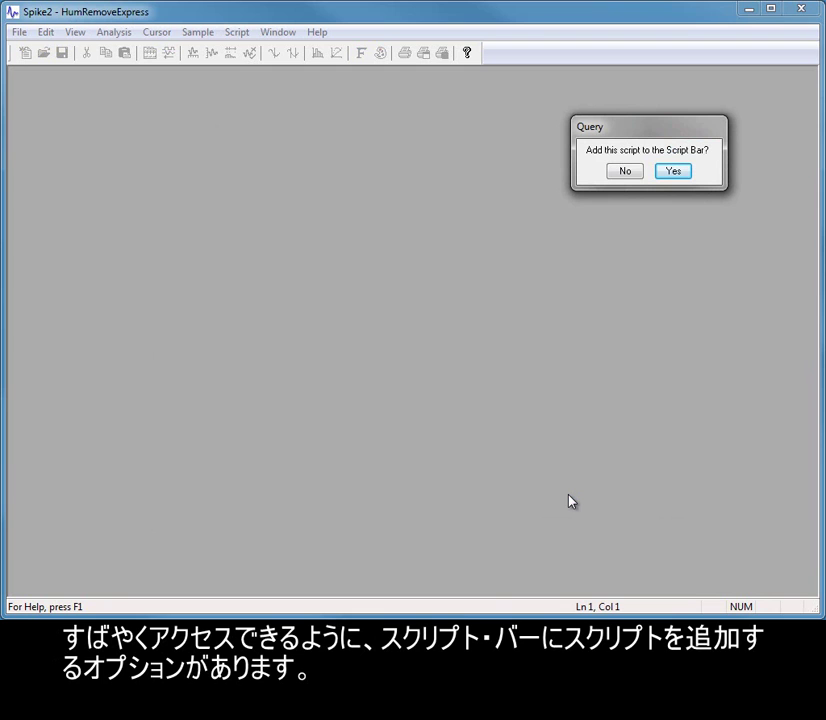
# Add HumRemoveExpress to the Script Bar and open the HumRawData recording for cleaning.
pyautogui.click(670, 173)
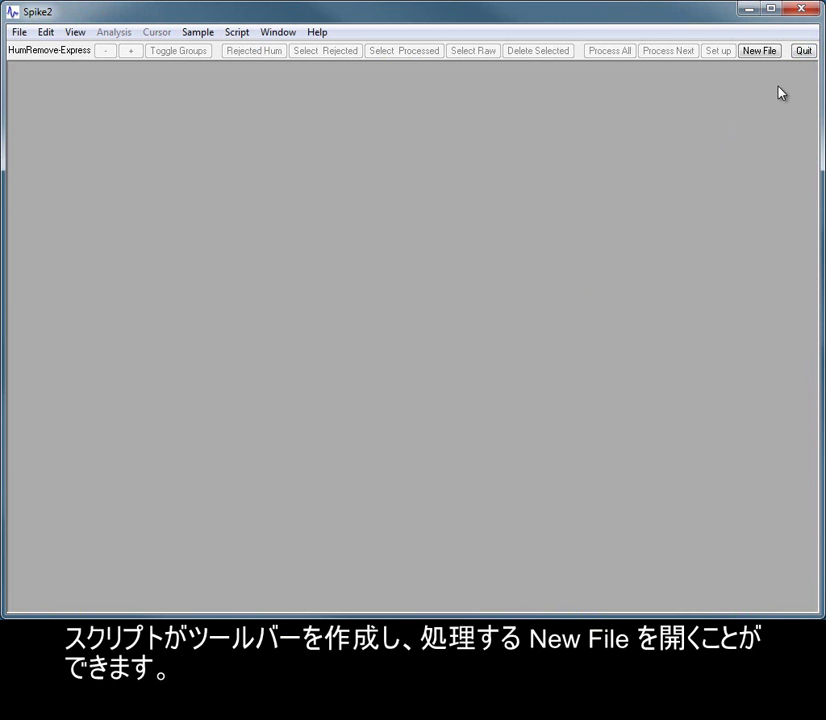
pyautogui.click(762, 51)
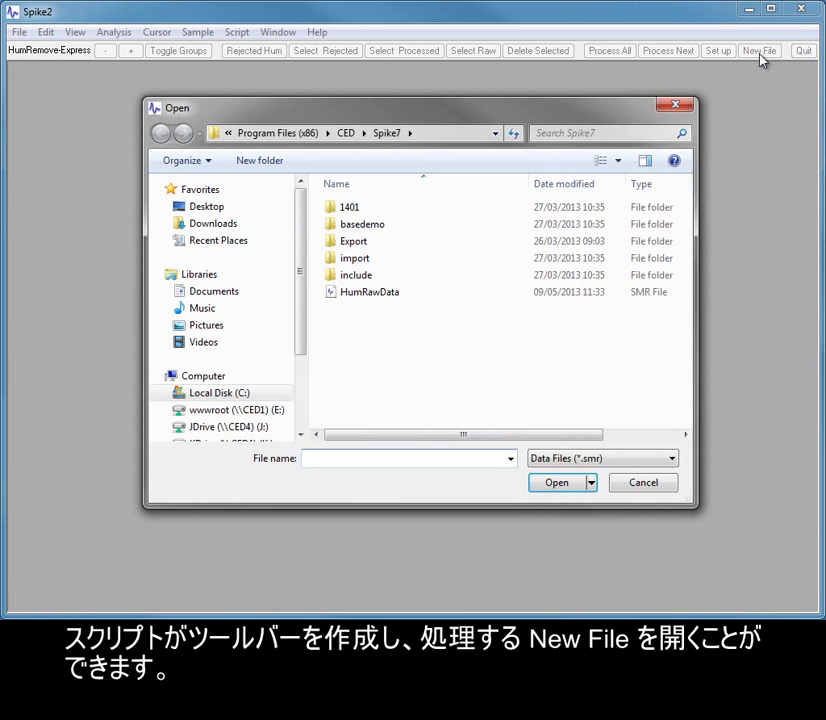
pyautogui.click(372, 292)
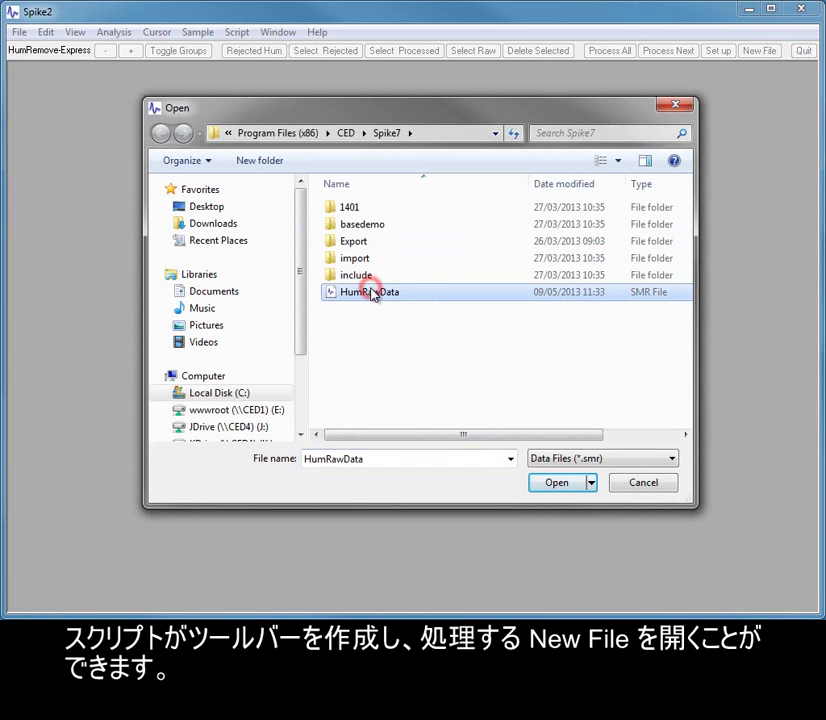
pyautogui.click(555, 485)
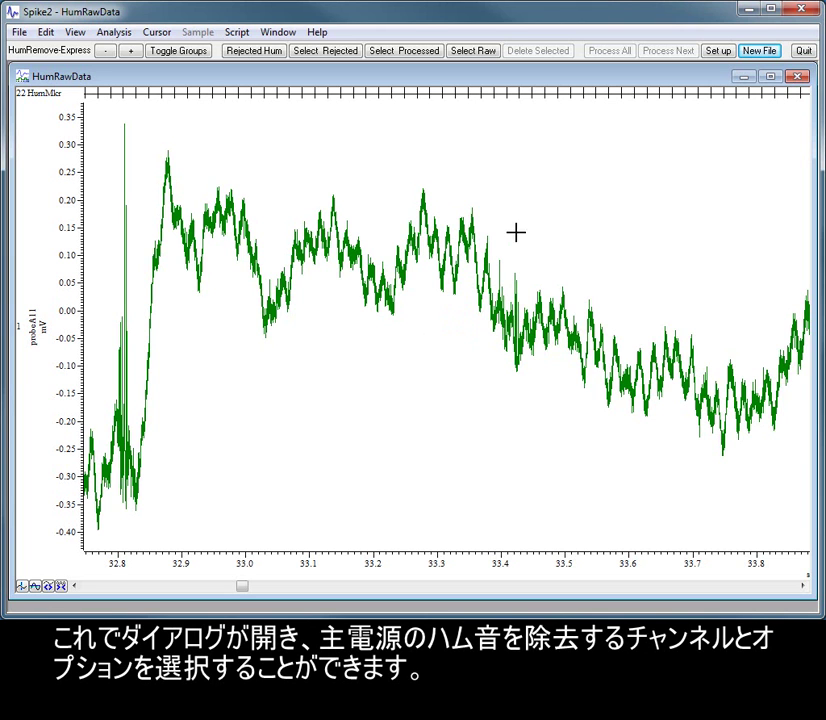
# Open hum cancellation setup, keeping HumMkr markers, the chosen channel, and 0 to 149.9999704 s.
pyautogui.click(719, 51)
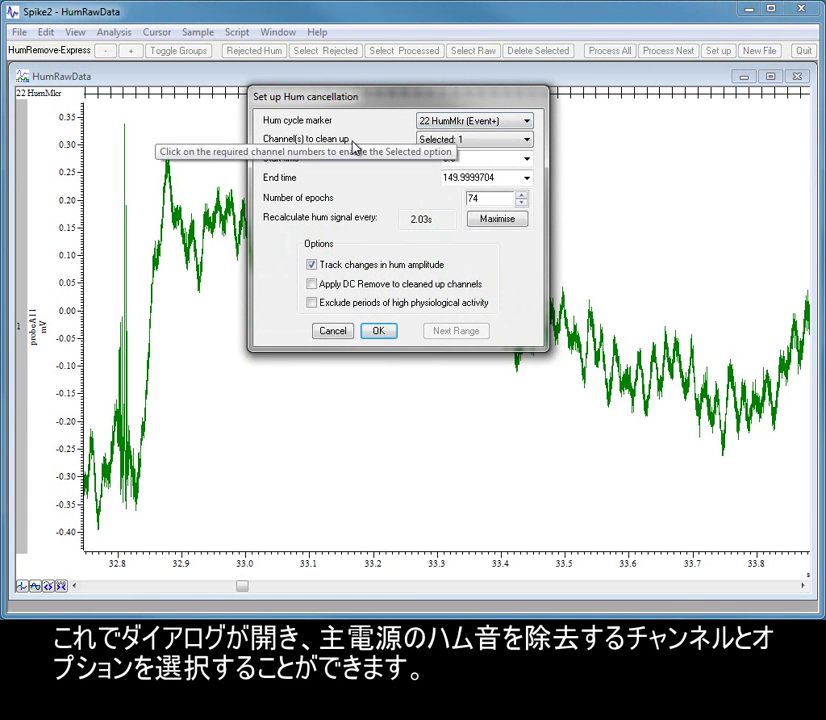
pyautogui.click(535, 122)
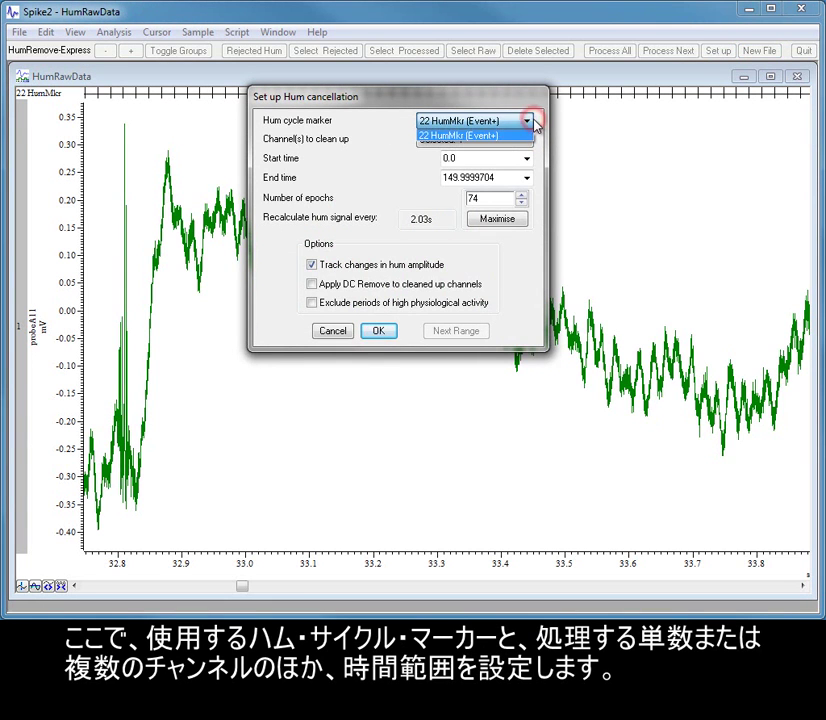
pyautogui.click(546, 142)
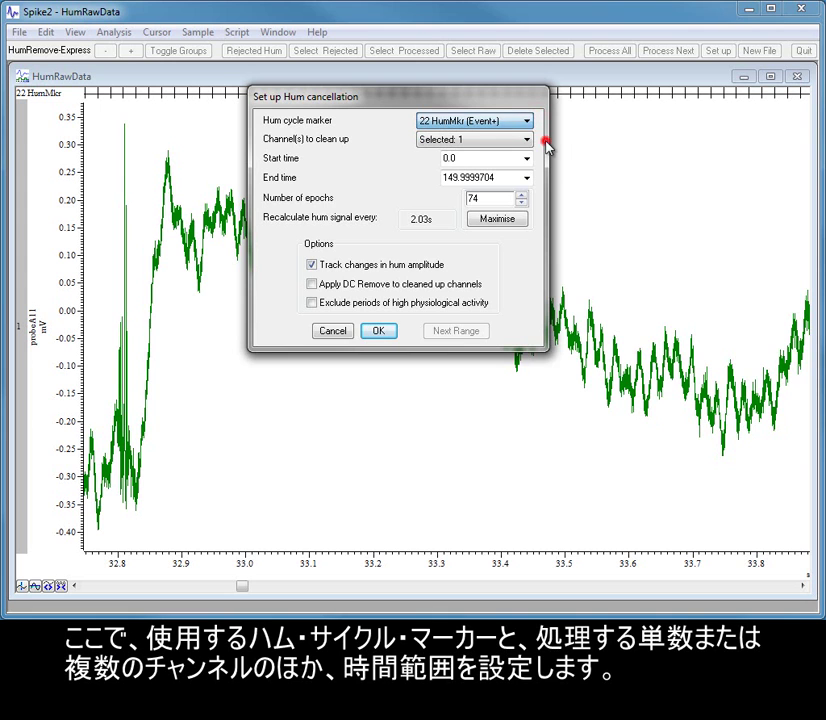
pyautogui.click(527, 139)
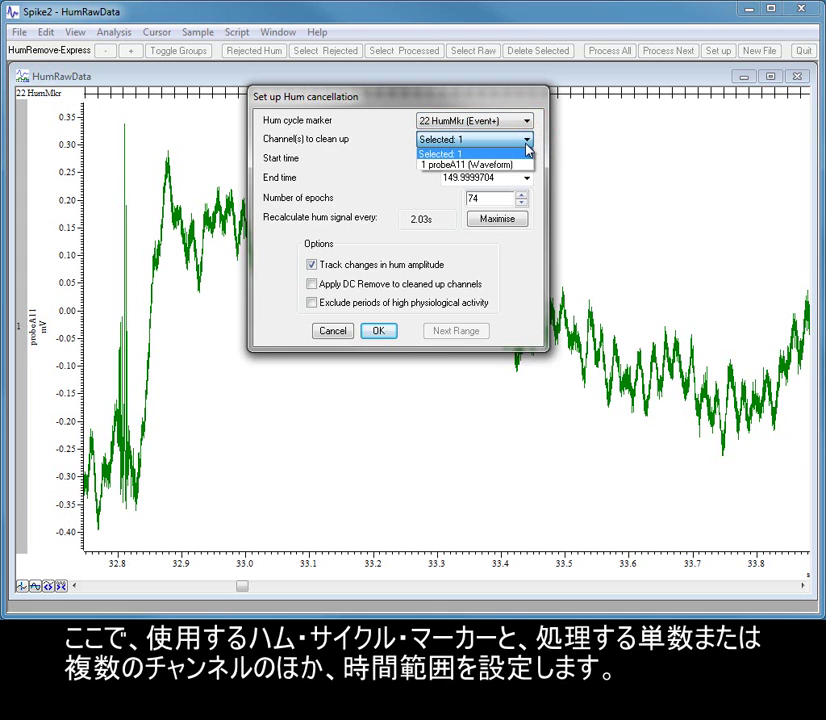
pyautogui.click(542, 163)
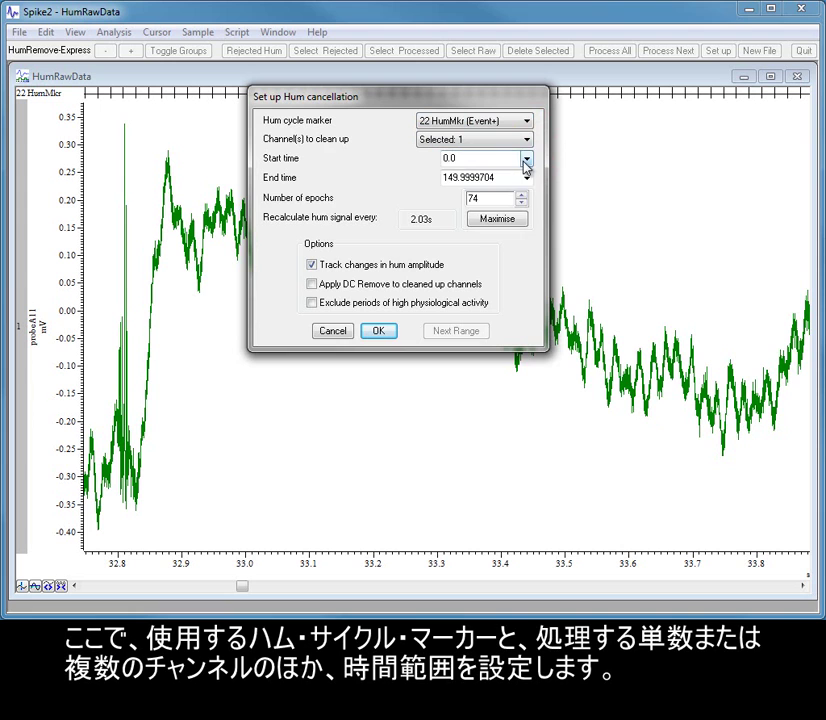
pyautogui.click(526, 159)
pyautogui.click(538, 162)
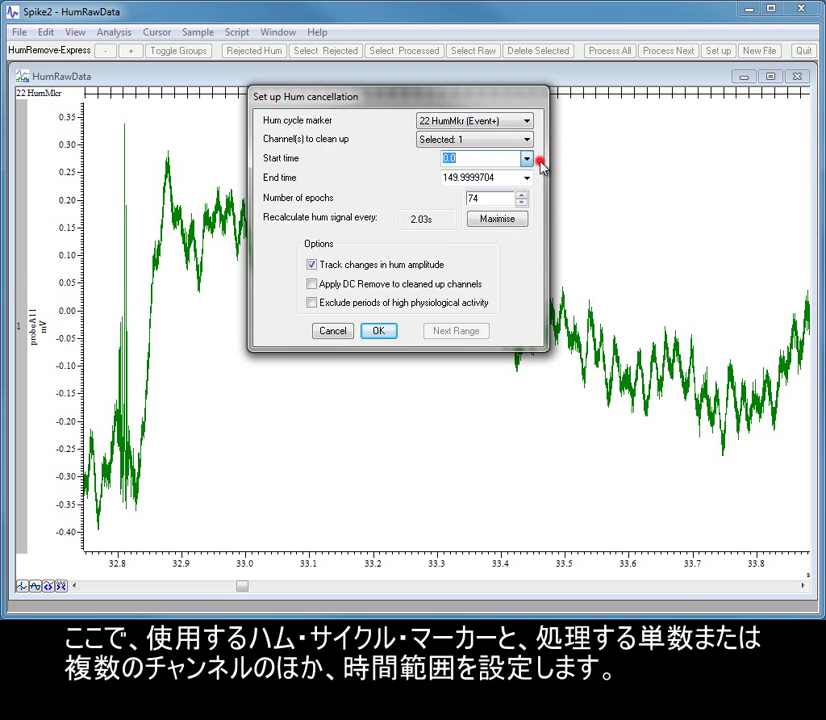
pyautogui.click(527, 178)
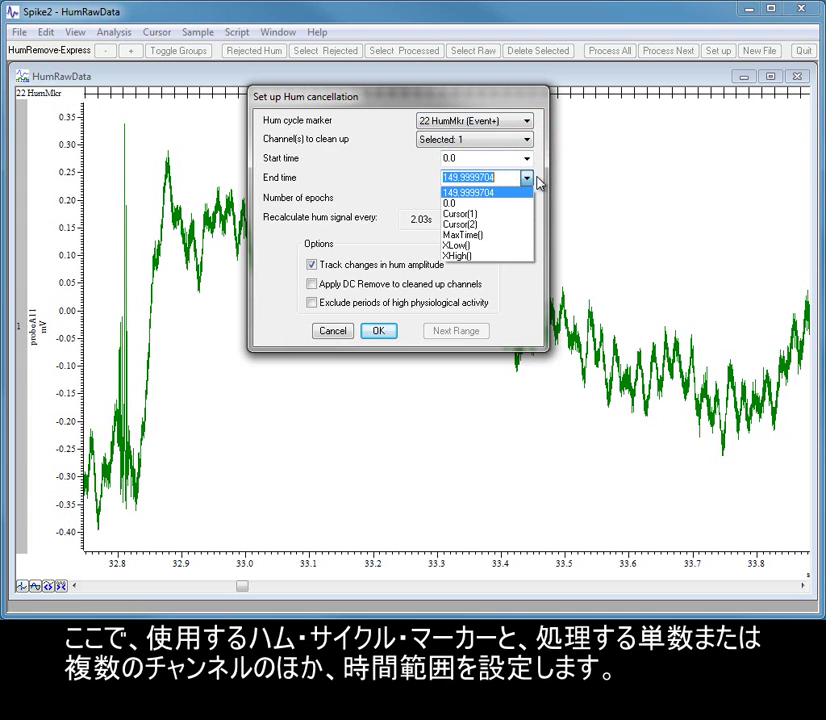
pyautogui.click(540, 181)
pyautogui.click(540, 180)
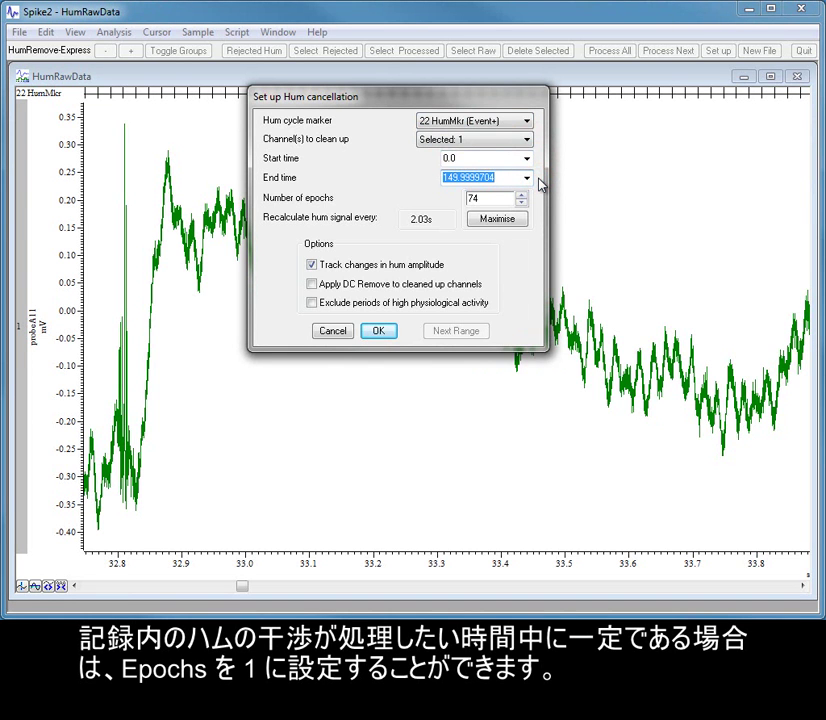
# Change the number of epochs from 74 to 1.
pyautogui.doubleClick(481, 199)
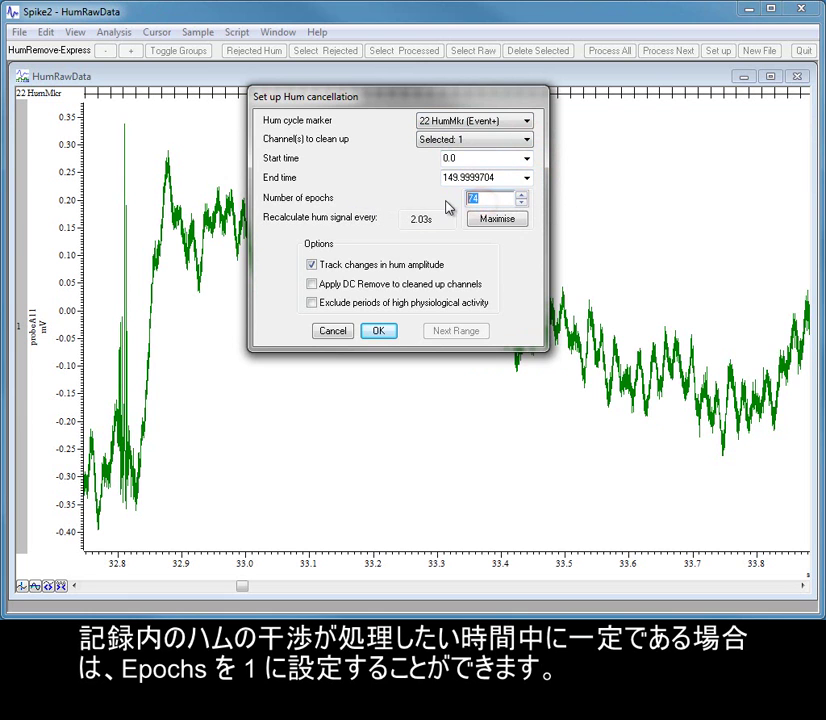
pyautogui.write('1')
pyautogui.click(509, 179)
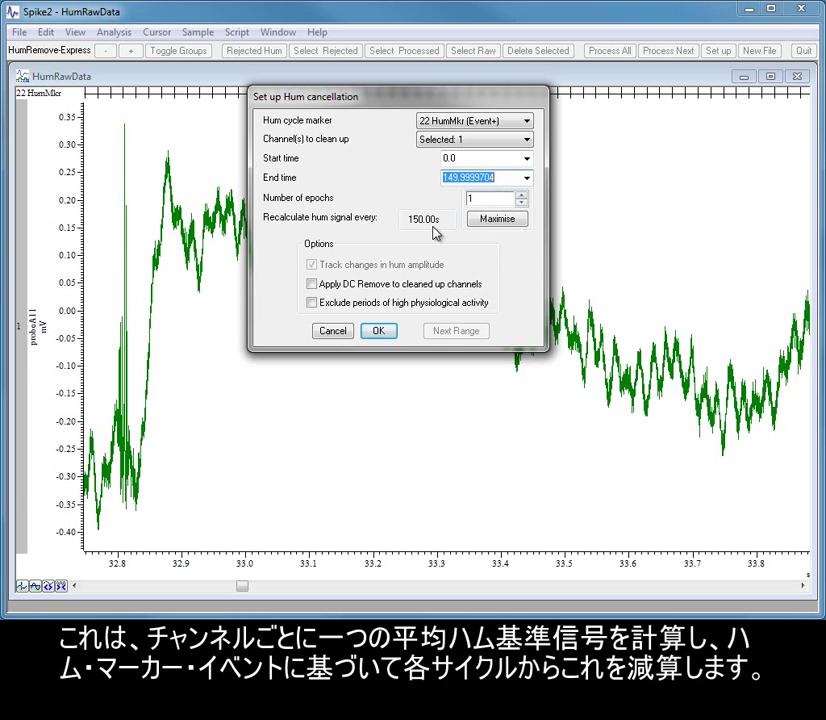
# Maximise the epochs back to 74, recalculating the hum every 2.03 s.
pyautogui.click(534, 222)
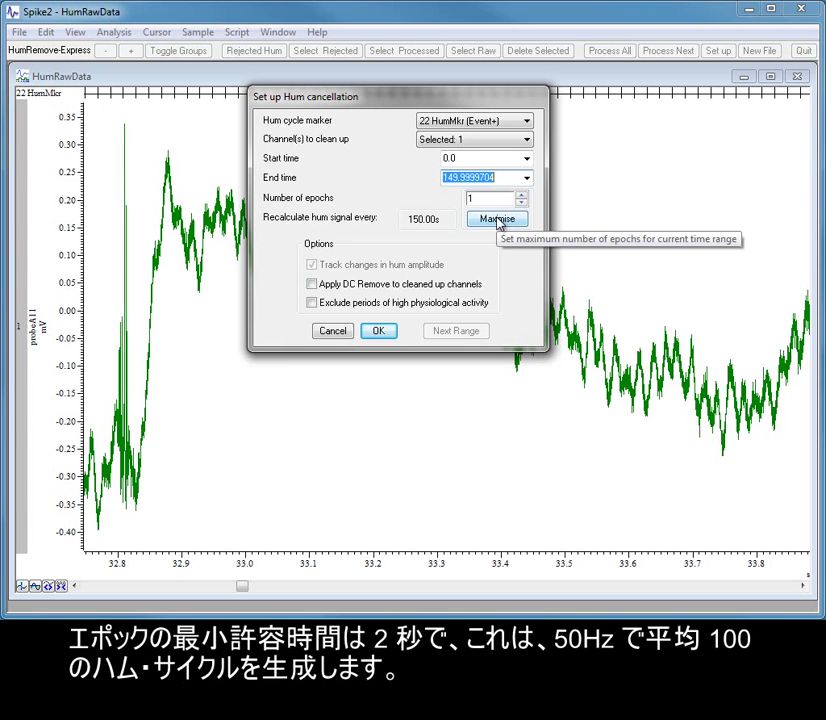
pyautogui.click(498, 220)
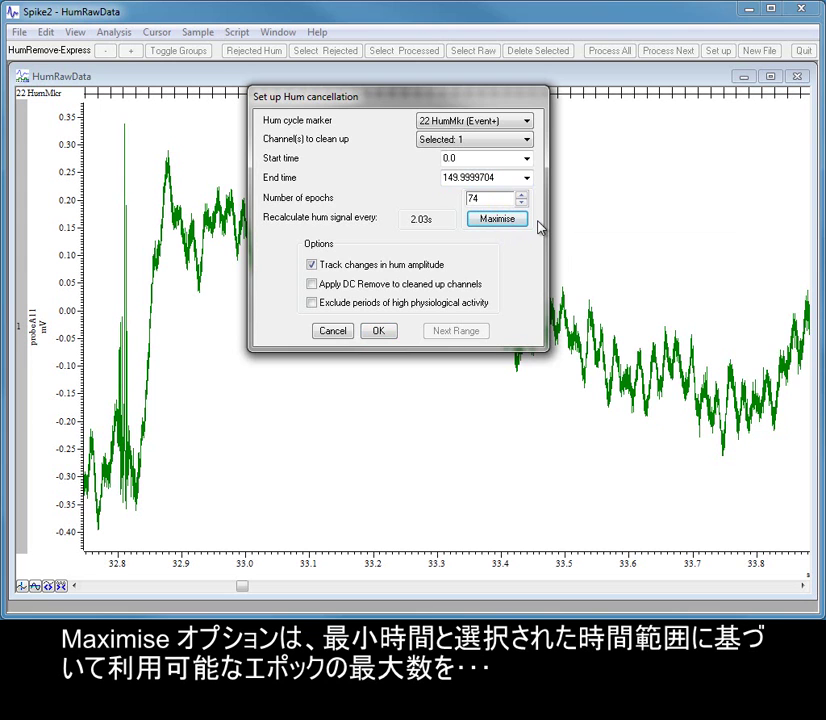
pyautogui.click(539, 222)
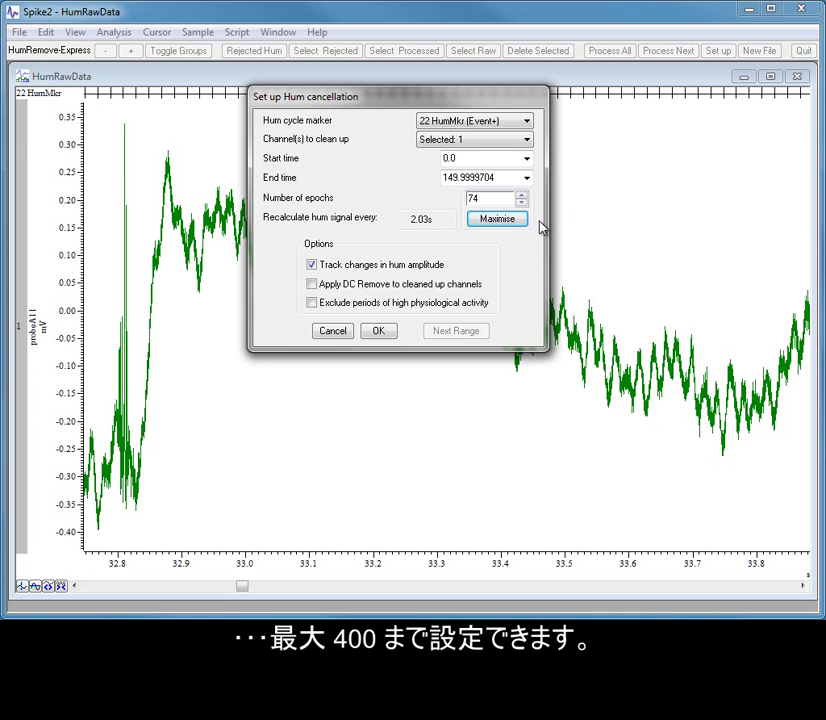
pyautogui.click(456, 270)
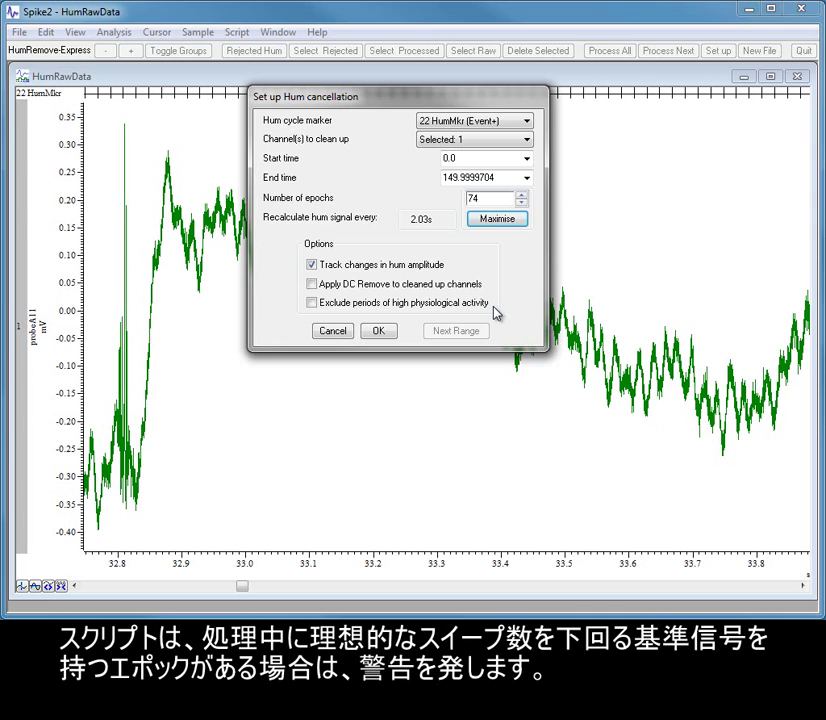
pyautogui.click(494, 311)
# Accept the hum settings and run Process Next to create the cleaned ch1-hr channel.
pyautogui.click(378, 332)
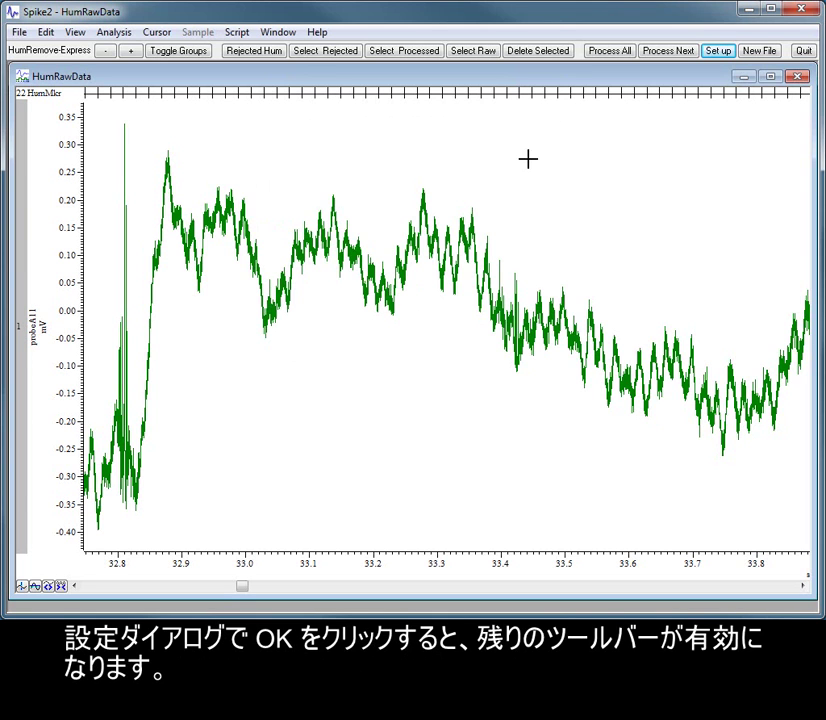
pyautogui.click(663, 51)
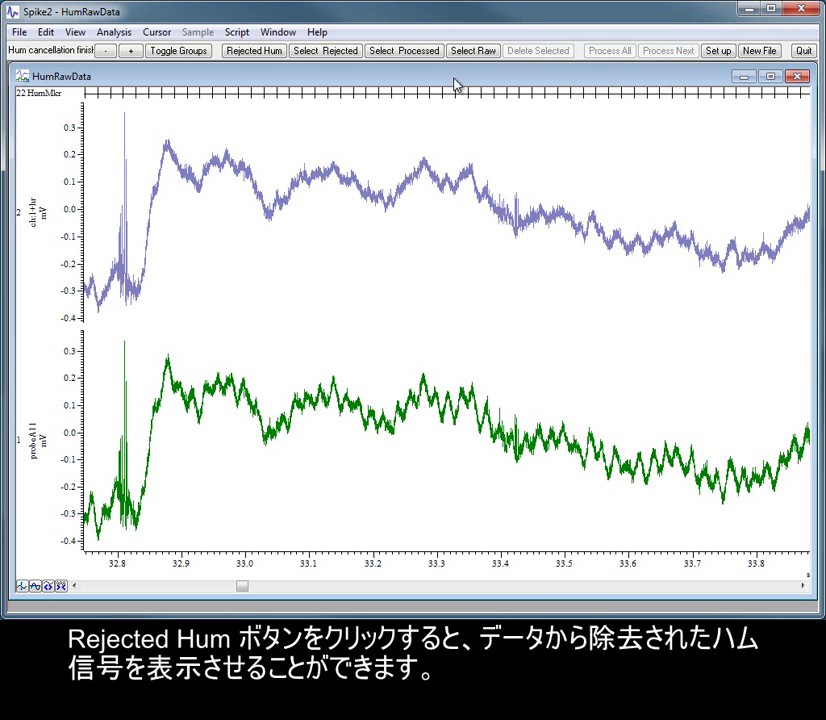
# Display the rejected hum as the red Hum2 channel and select channels 1 and 2.
pyautogui.click(255, 51)
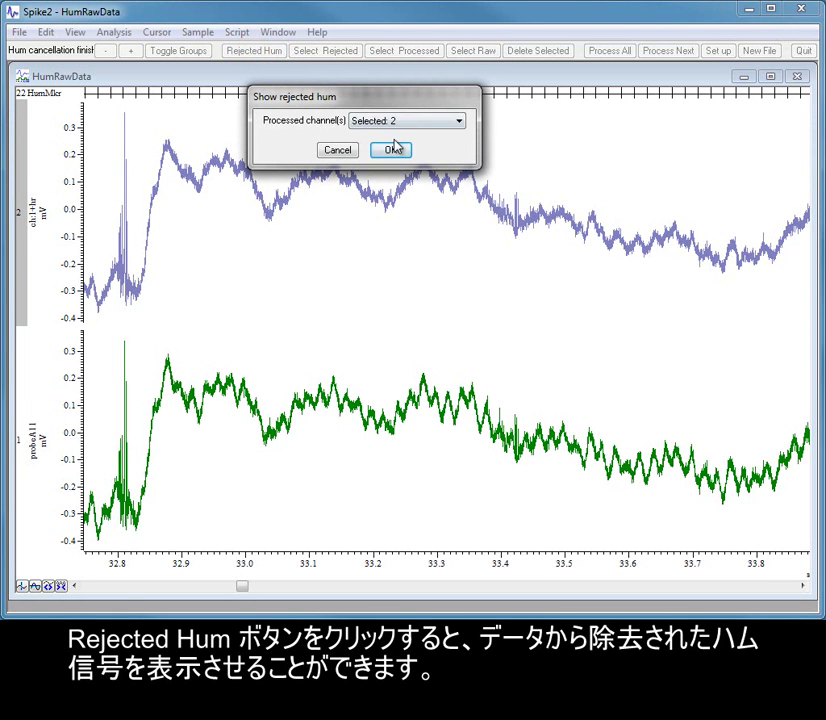
pyautogui.click(391, 151)
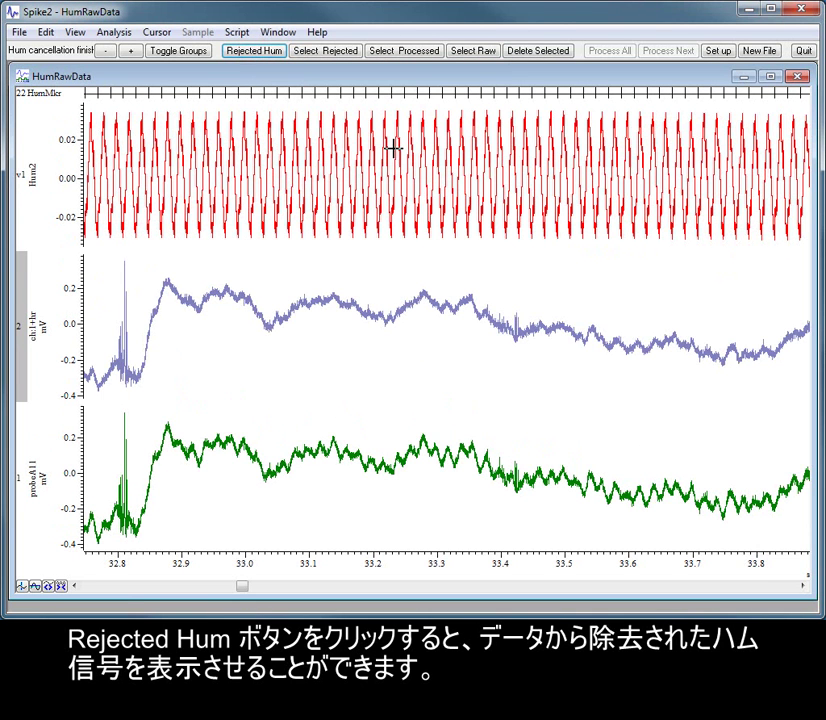
pyautogui.click(330, 50)
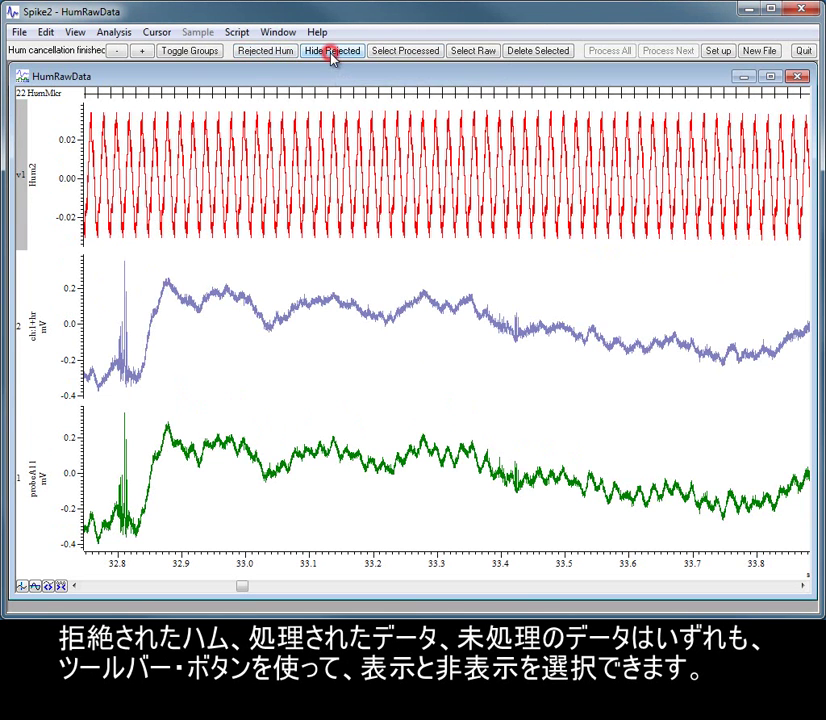
pyautogui.click(408, 53)
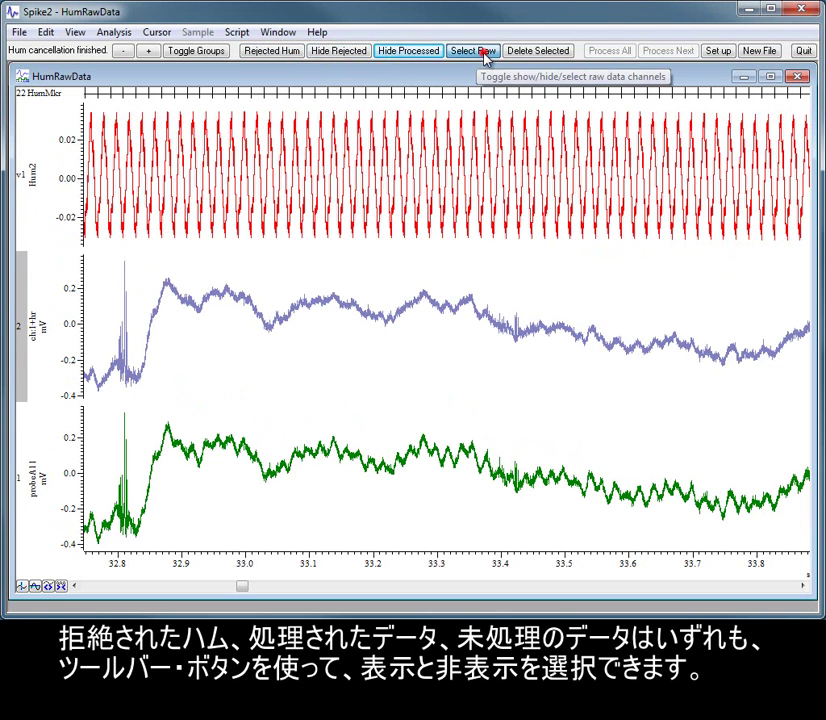
pyautogui.click(480, 55)
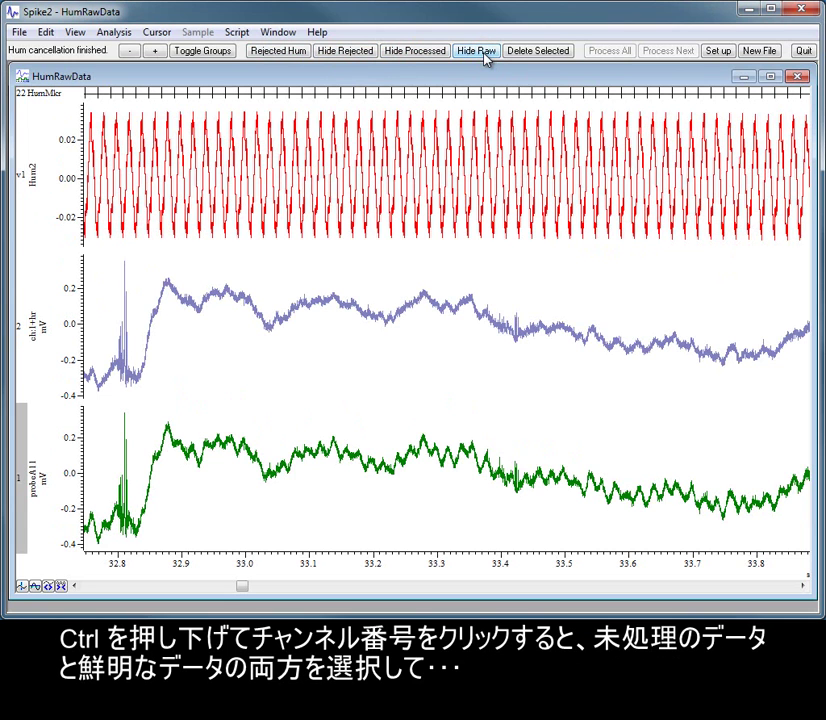
pyautogui.keyDown('ctrl'); pyautogui.click(24, 332); pyautogui.keyUp('ctrl')
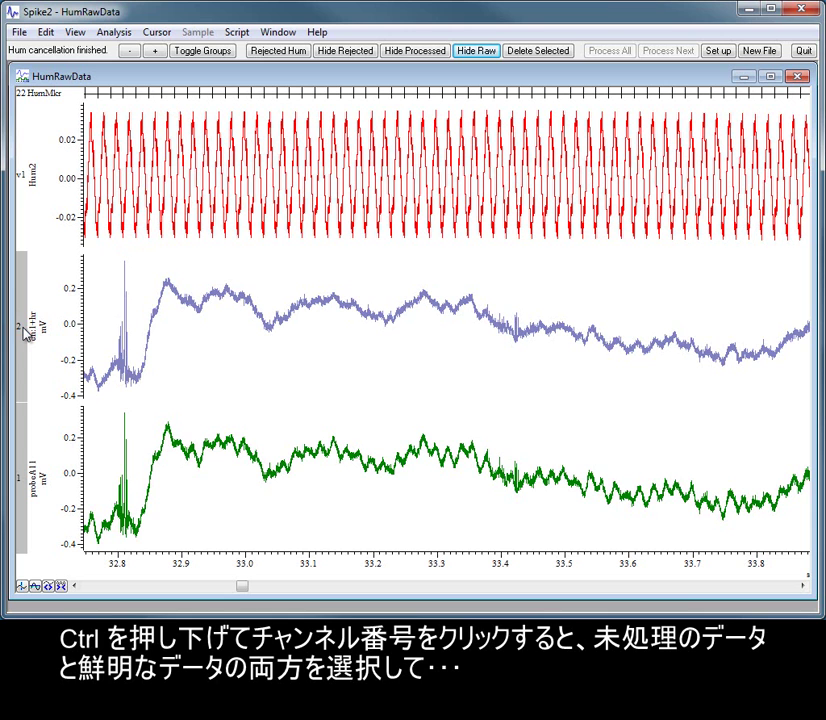
# Compute Power13 spectra of ch1-hr and probeA11 over 0–150 s, then open the raw spectrum's y-range.
pyautogui.click(124, 36)
pyautogui.moveTo(155, 87)
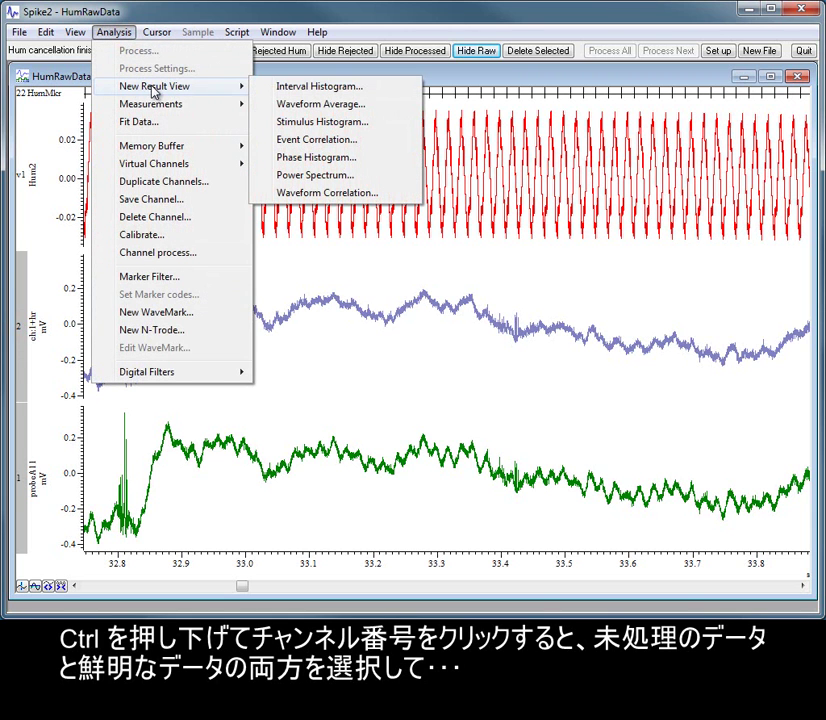
pyautogui.click(314, 176)
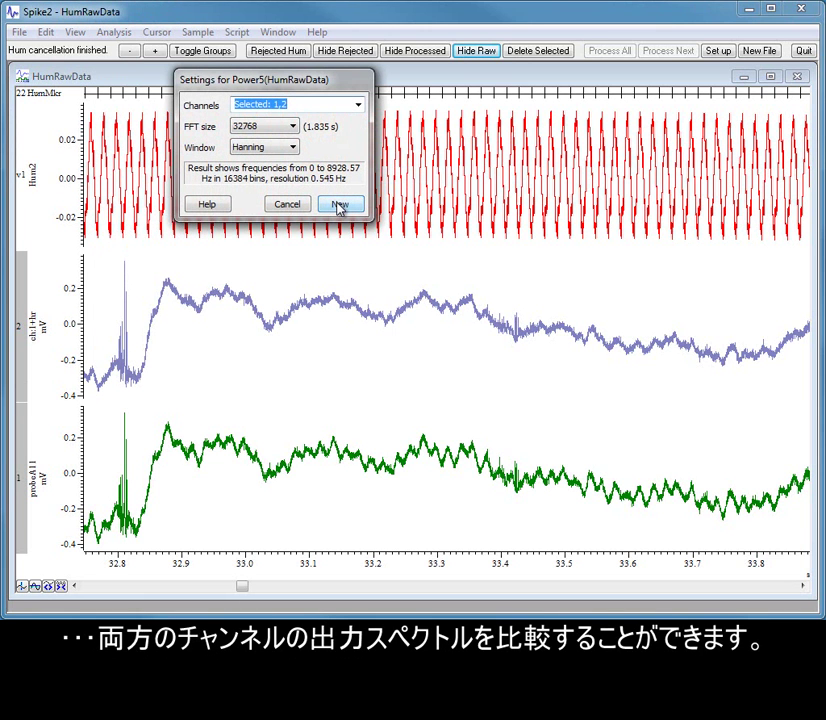
pyautogui.click(339, 205)
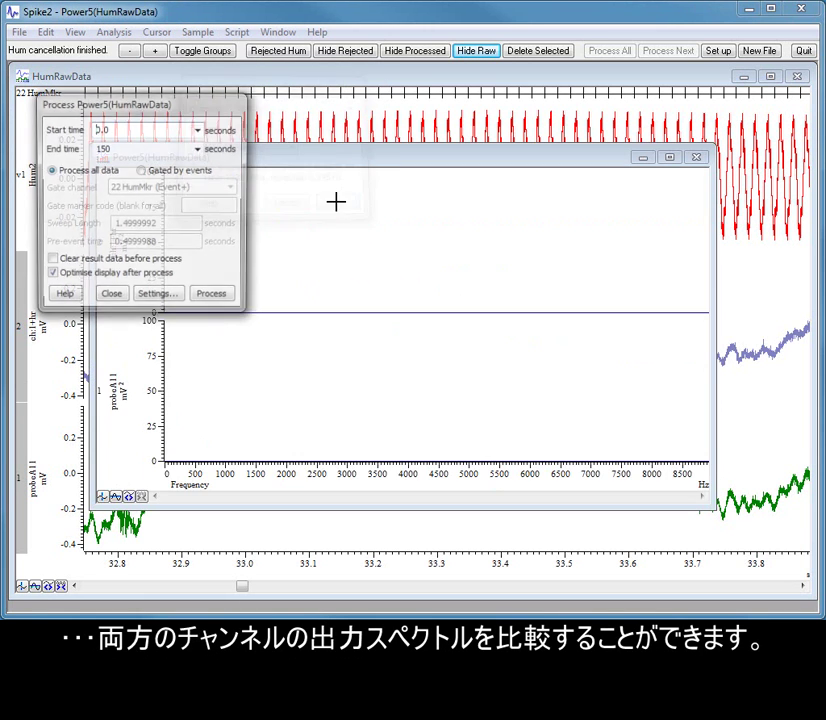
pyautogui.click(215, 300)
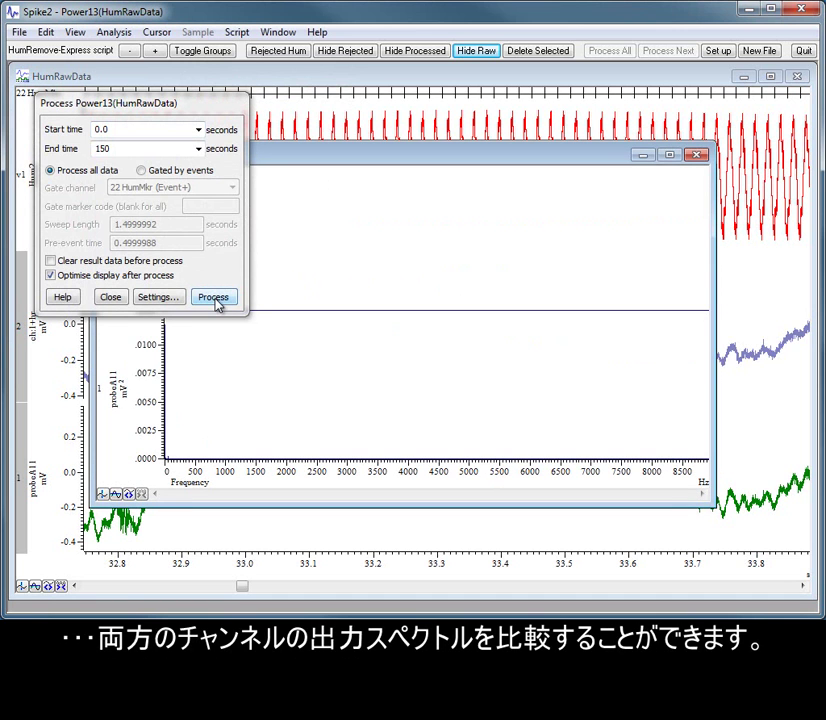
pyautogui.click(110, 297)
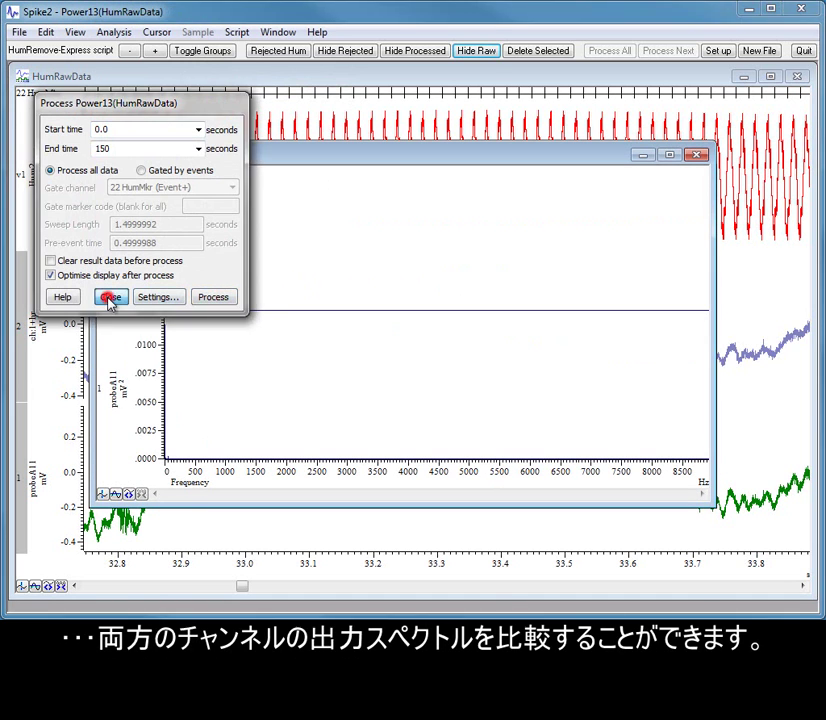
pyautogui.doubleClick(159, 362)
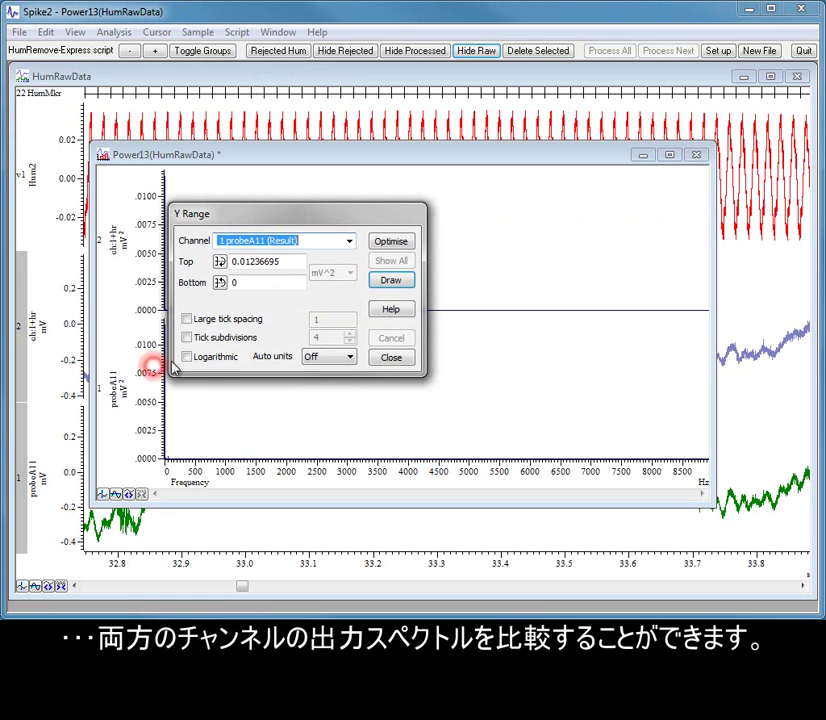
# Set both spectra to optimised logarithmic y-axes and zoom to about 50–800 Hz.
pyautogui.click(196, 358)
pyautogui.click(389, 242)
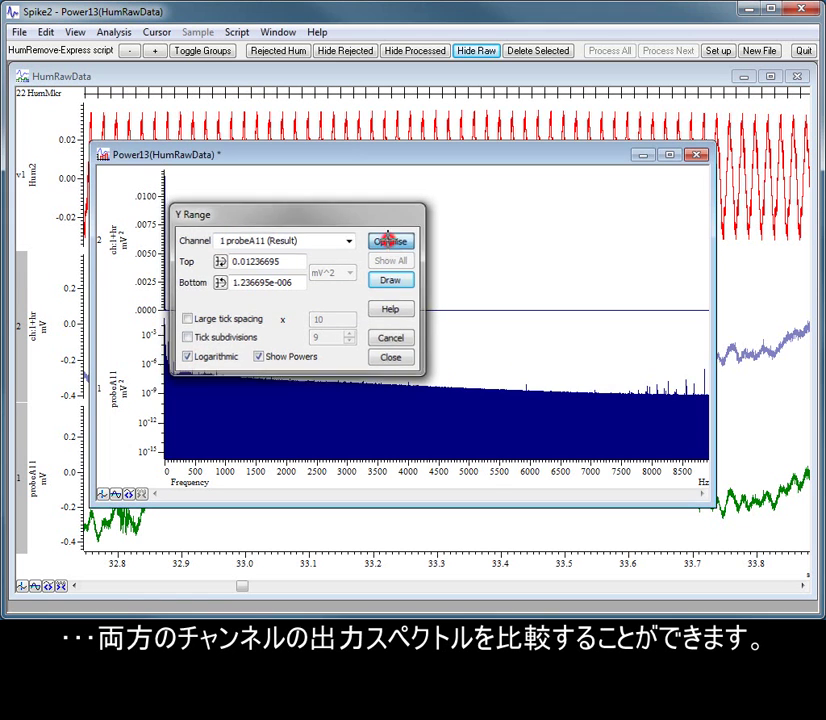
pyautogui.doubleClick(146, 228)
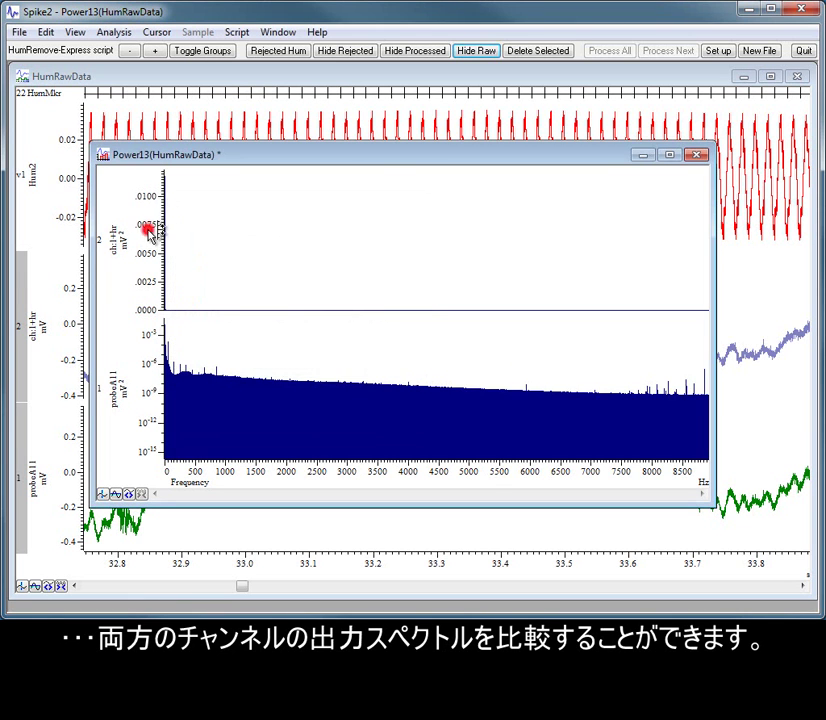
pyautogui.click(222, 357)
pyautogui.click(390, 242)
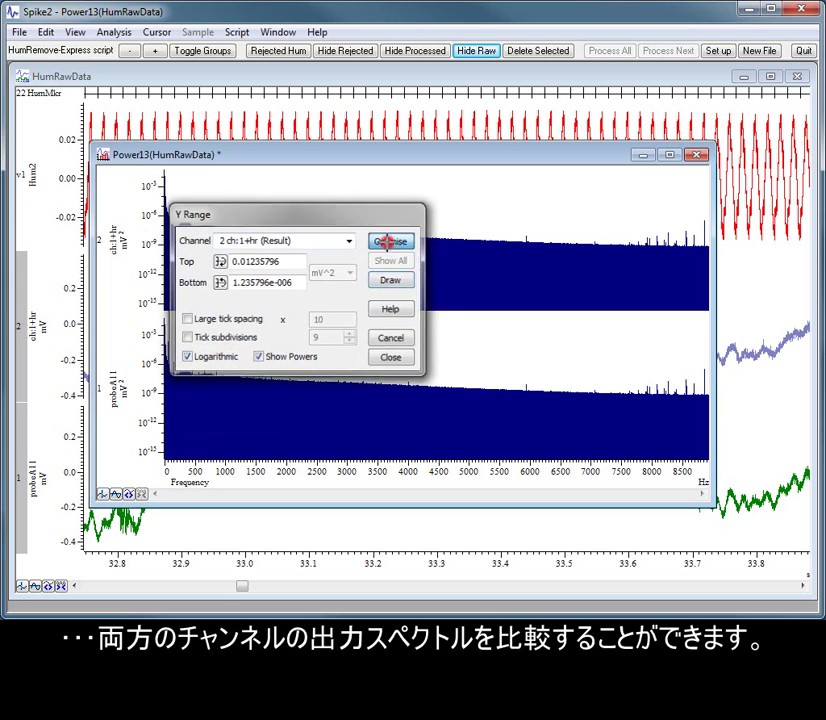
pyautogui.moveTo(165, 333); pyautogui.dragTo(248, 380)
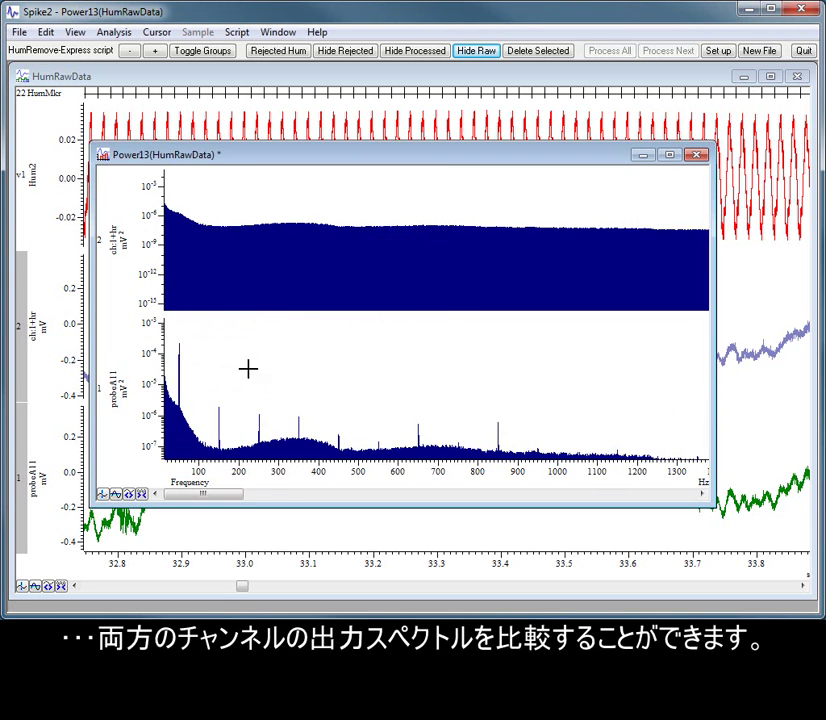
pyautogui.moveTo(166, 187); pyautogui.dragTo(476, 244)
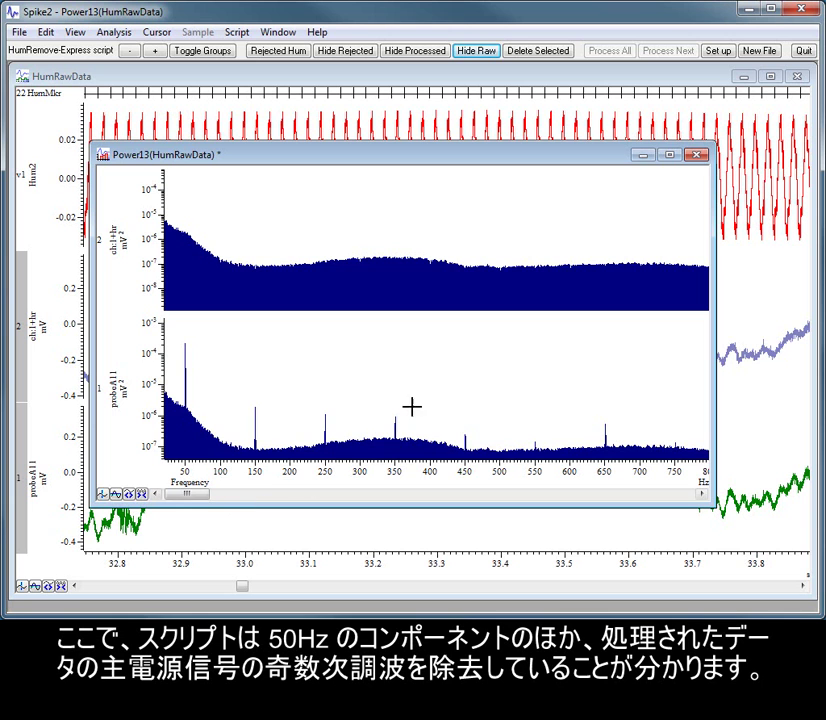
# Discard the Power13 spectrum window and overdraw the ch1-hr and probeA11 traces together.
pyautogui.click(699, 156)
pyautogui.click(438, 357)
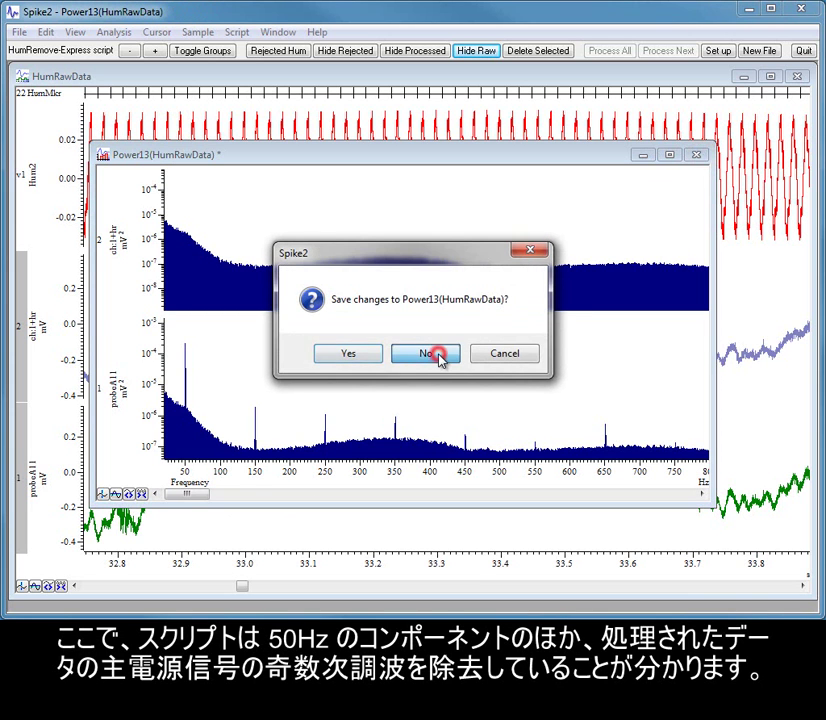
pyautogui.click(198, 55)
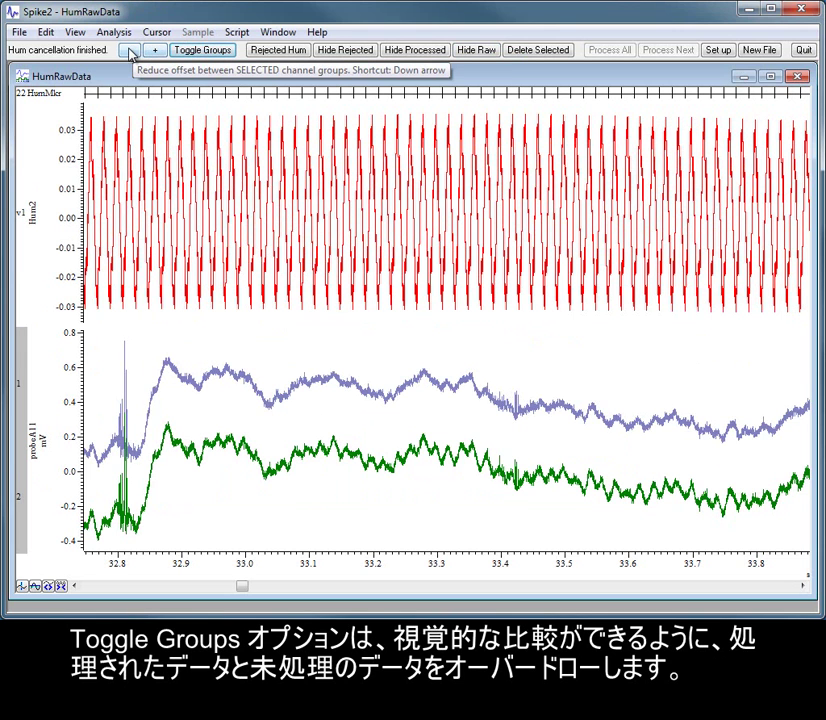
# Reduce the offset between the overdrawn traces until raw and cleaned nearly overlap.
pyautogui.click(153, 50)
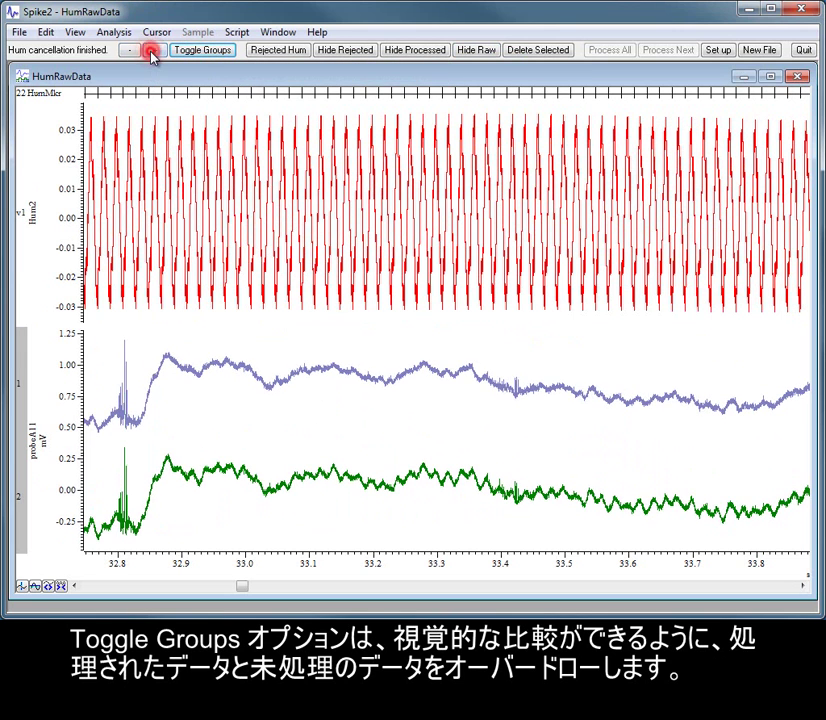
pyautogui.click(129, 50)
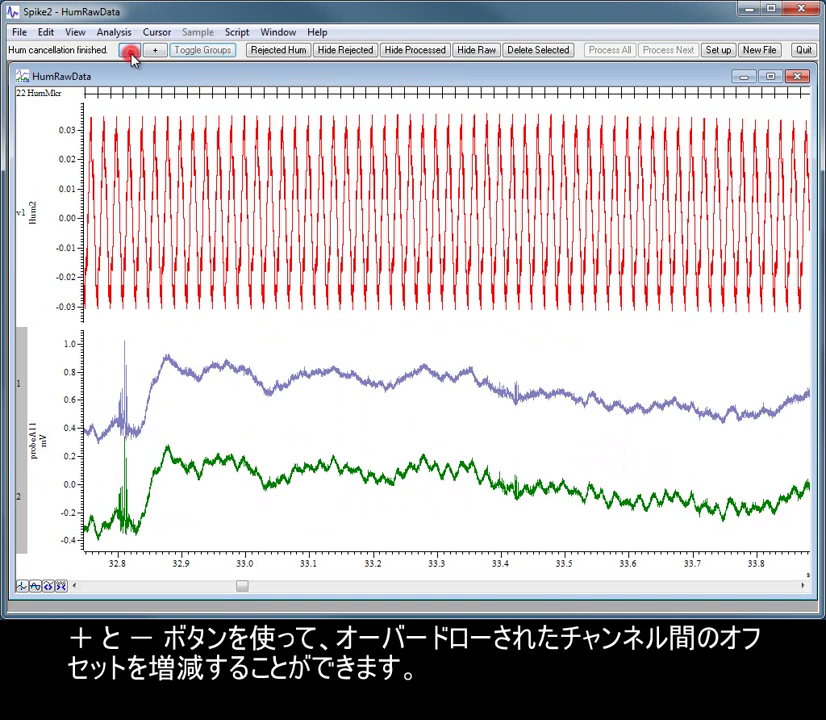
pyautogui.click(130, 51)
pyautogui.click(130, 51)
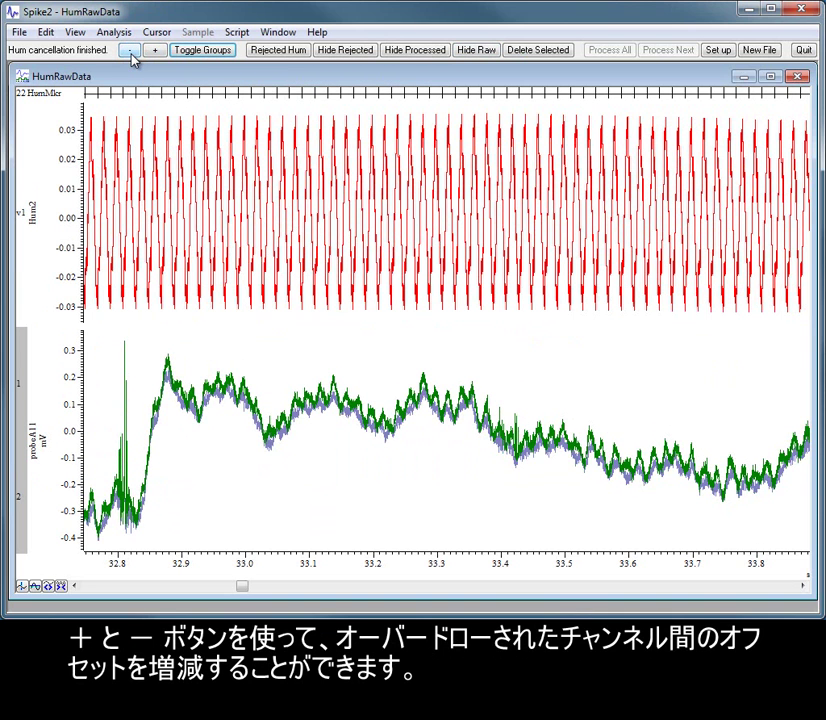